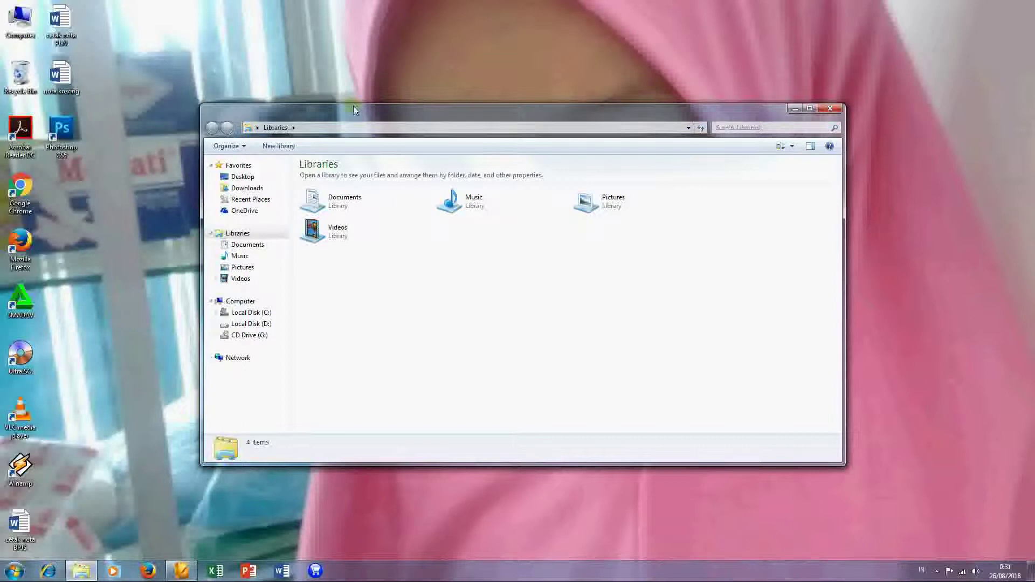
Open the folder C:\Users\User\AppData\Local\Temp, starting from Local Disk (C:).
click(260, 312)
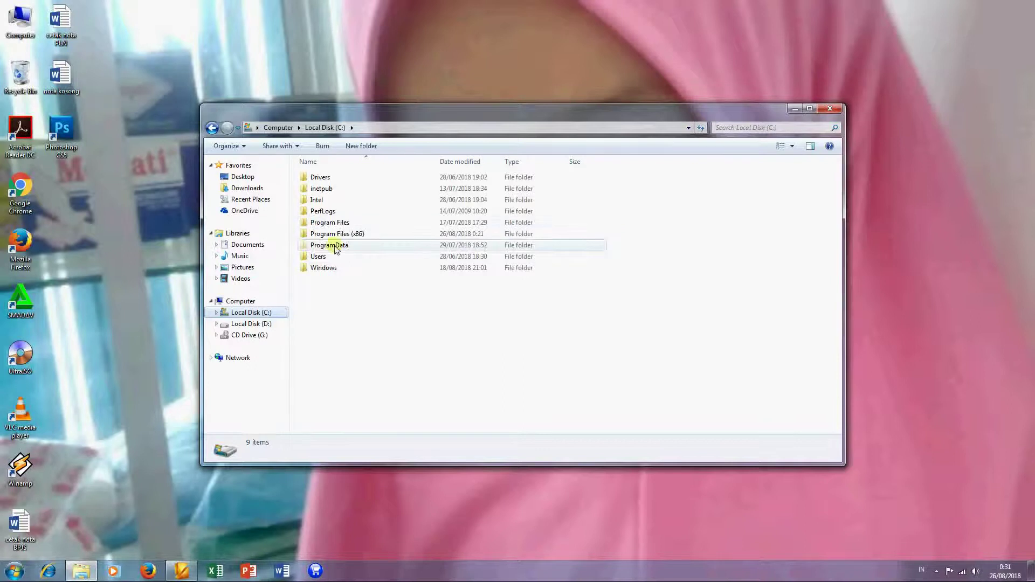
click(330, 259)
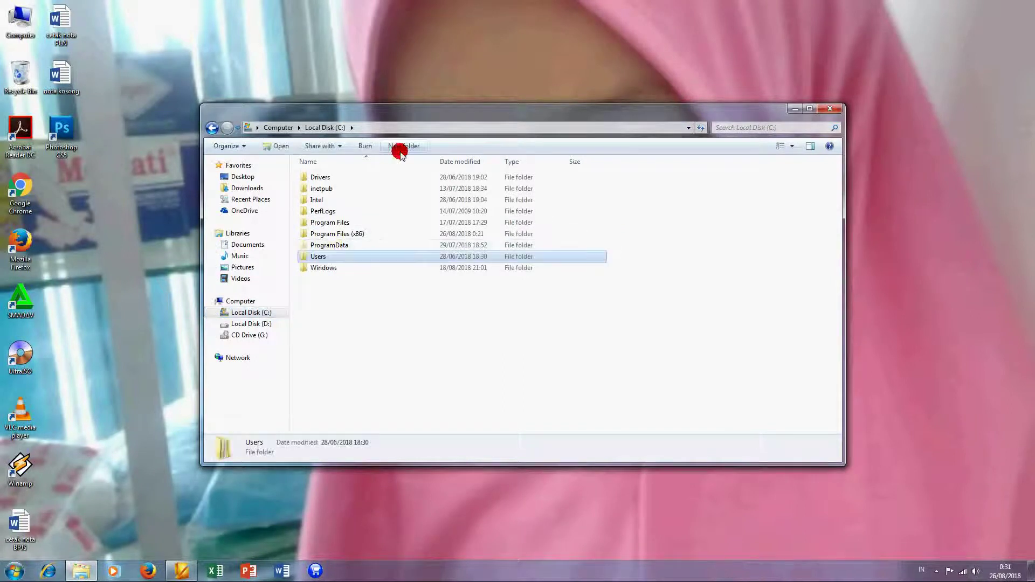
double_click(336, 257)
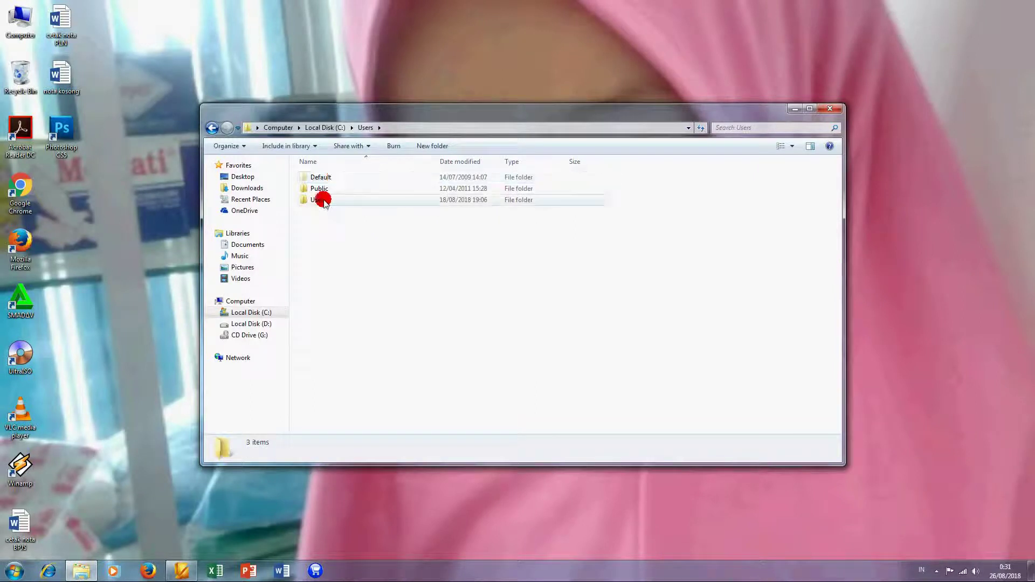
double_click(324, 200)
click(325, 178)
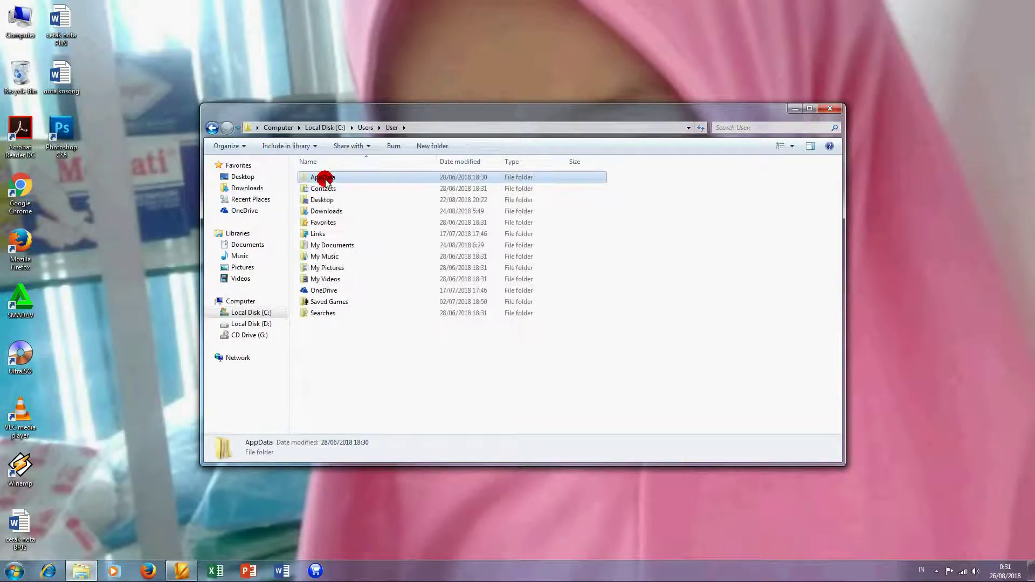
double_click(325, 178)
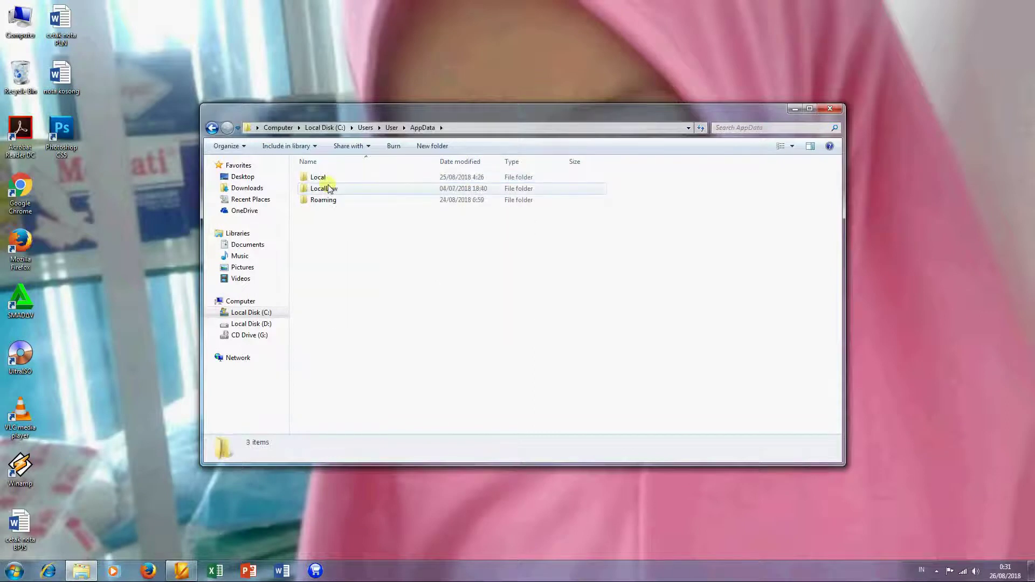
double_click(326, 177)
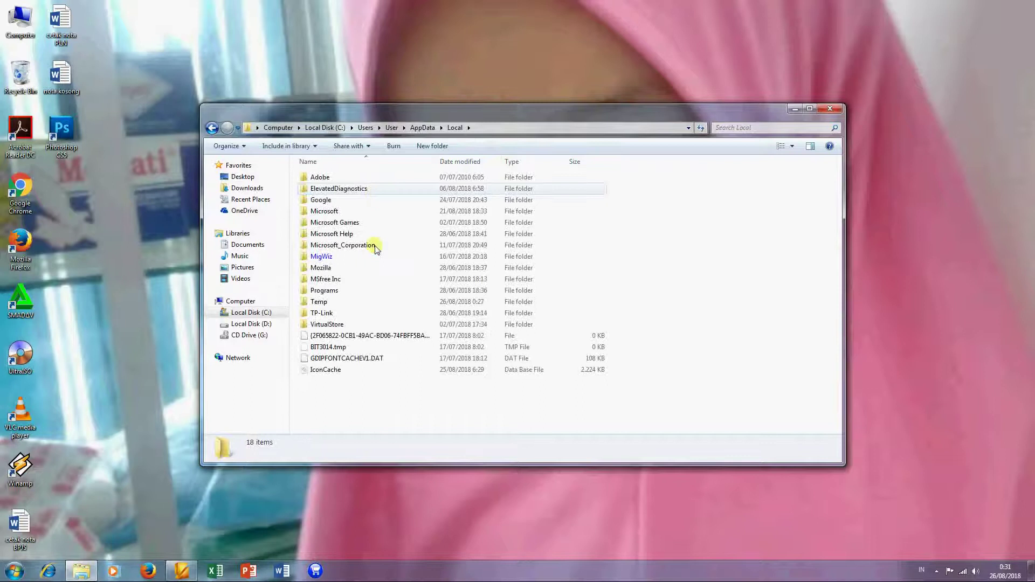
double_click(335, 302)
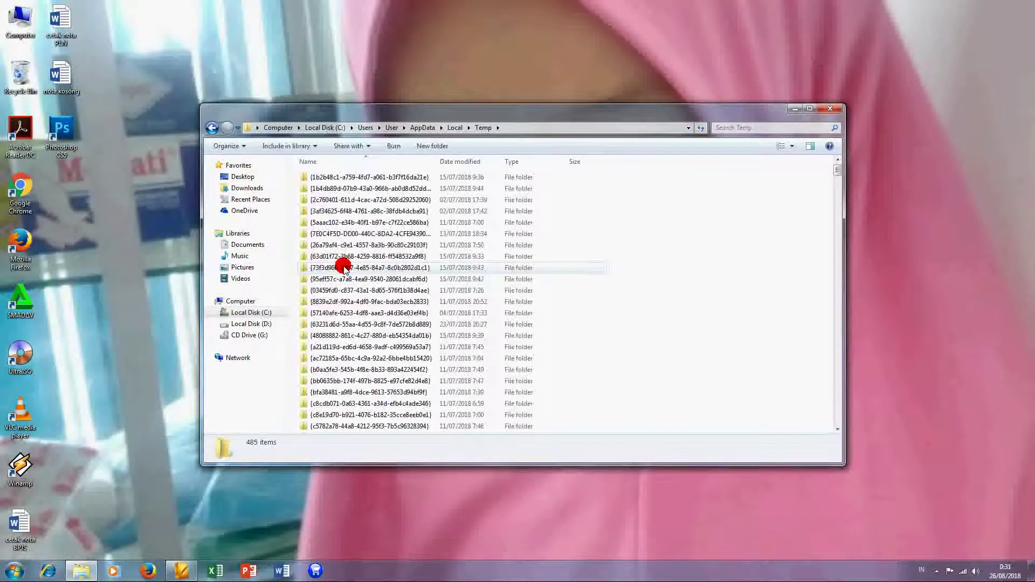
Look through the temporary folders and files in the Temp folder, from the beginning to the end of the detailed list.
click(344, 268)
click(380, 221)
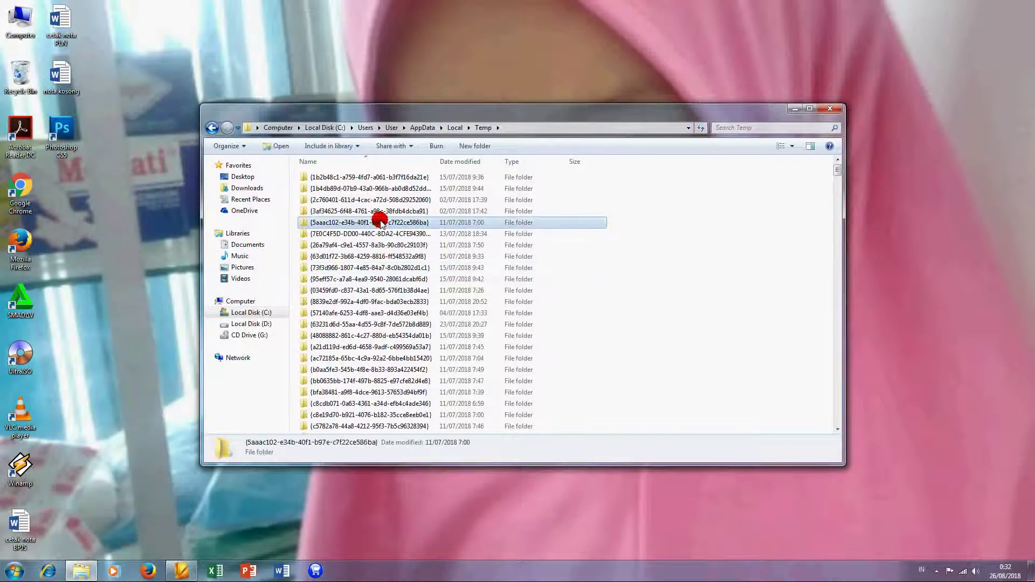
scroll(383, 232, down, 10)
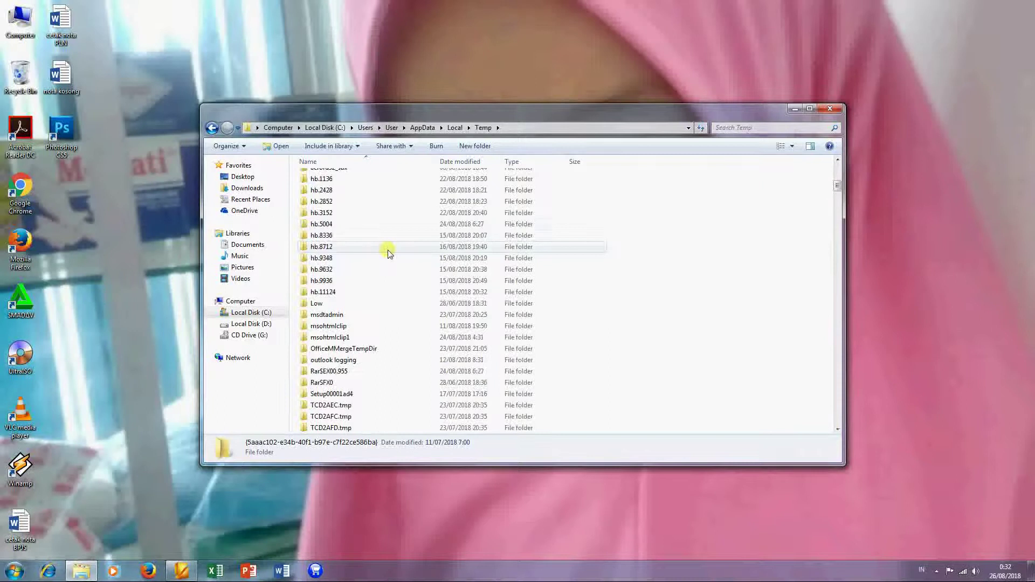
scroll(390, 257, down, 8)
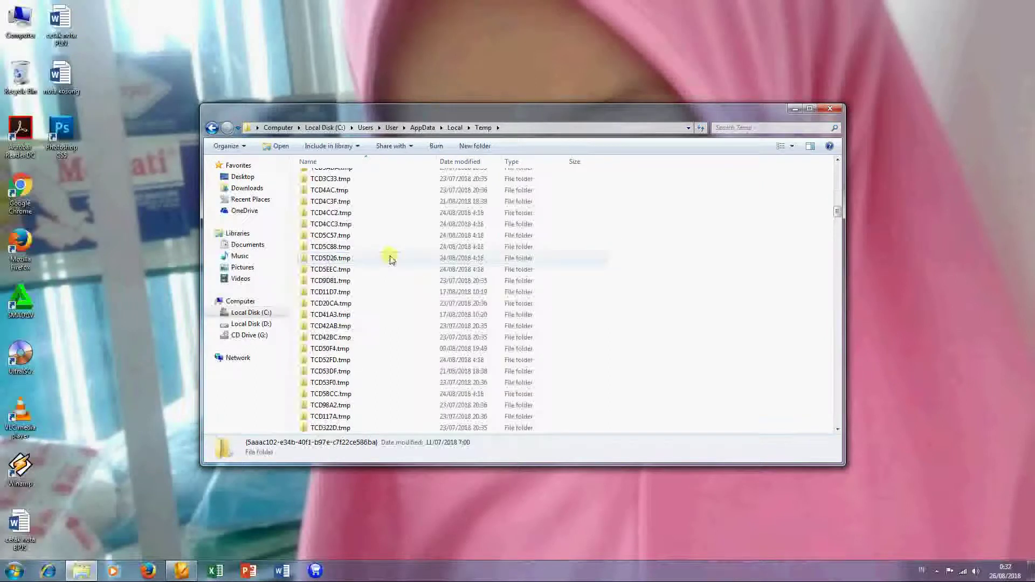
scroll(390, 258, down, 7)
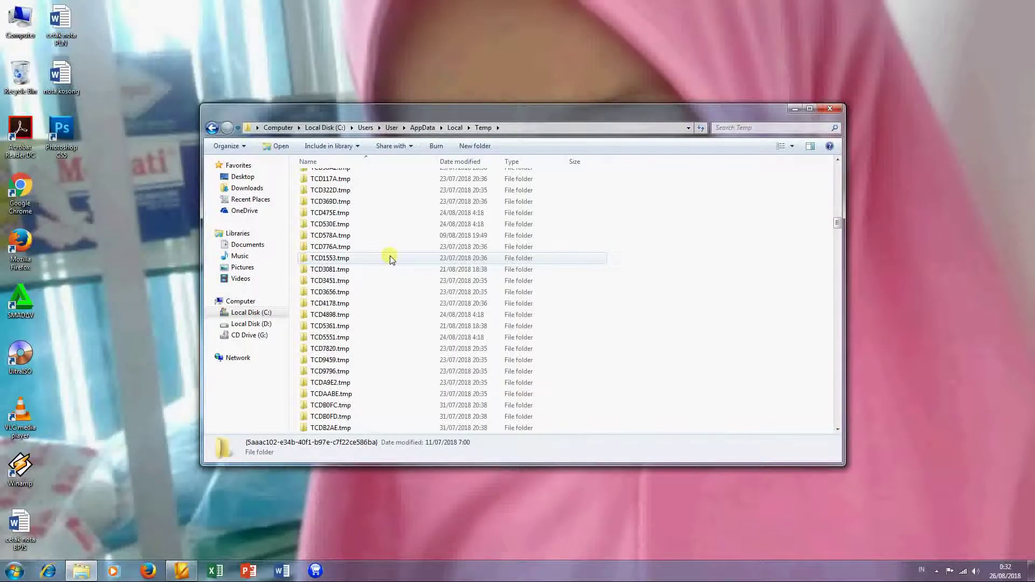
scroll(422, 201, down, 2)
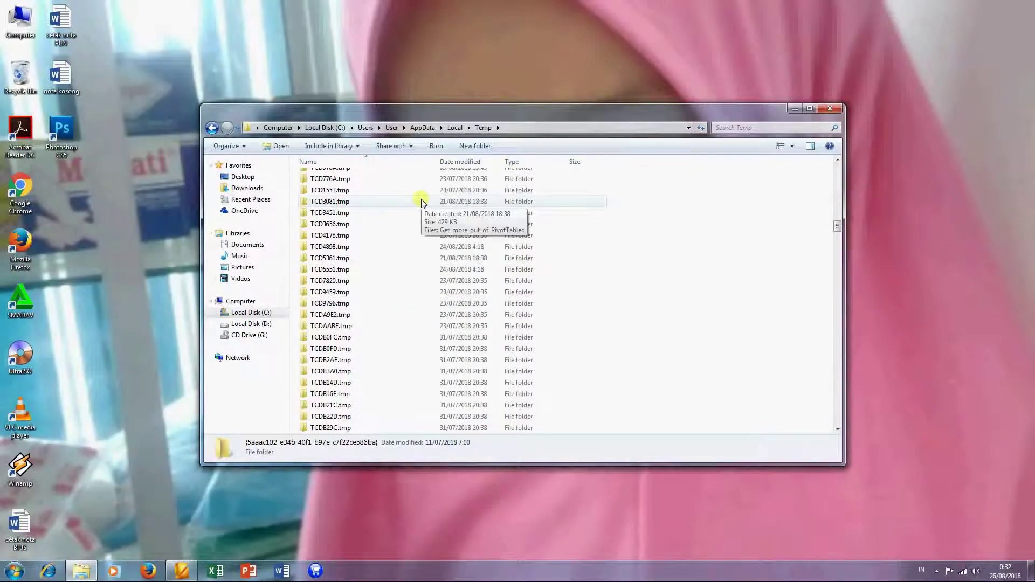
scroll(423, 202, down, 8)
scroll(422, 214, down, 10)
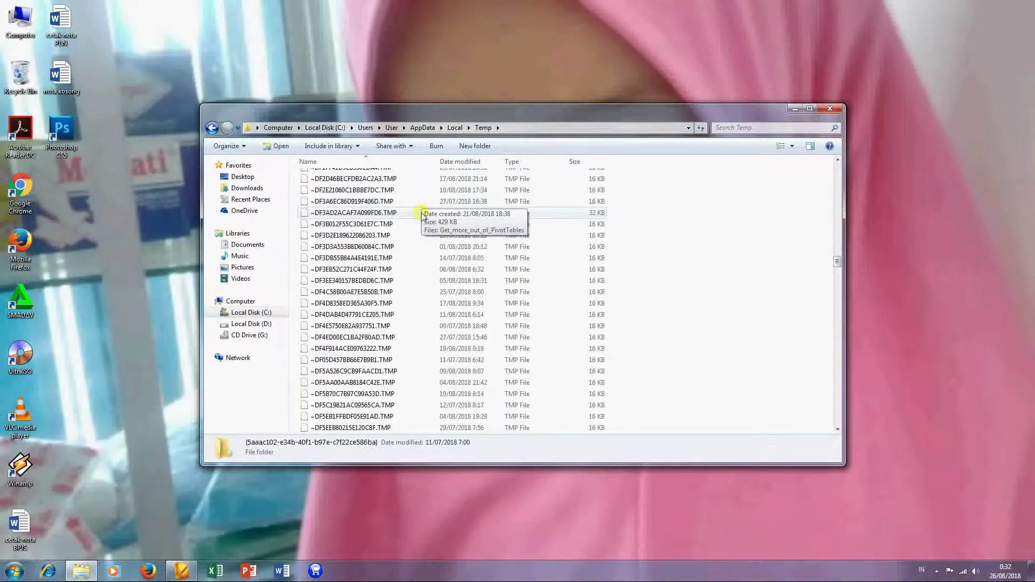
scroll(423, 215, down, 8)
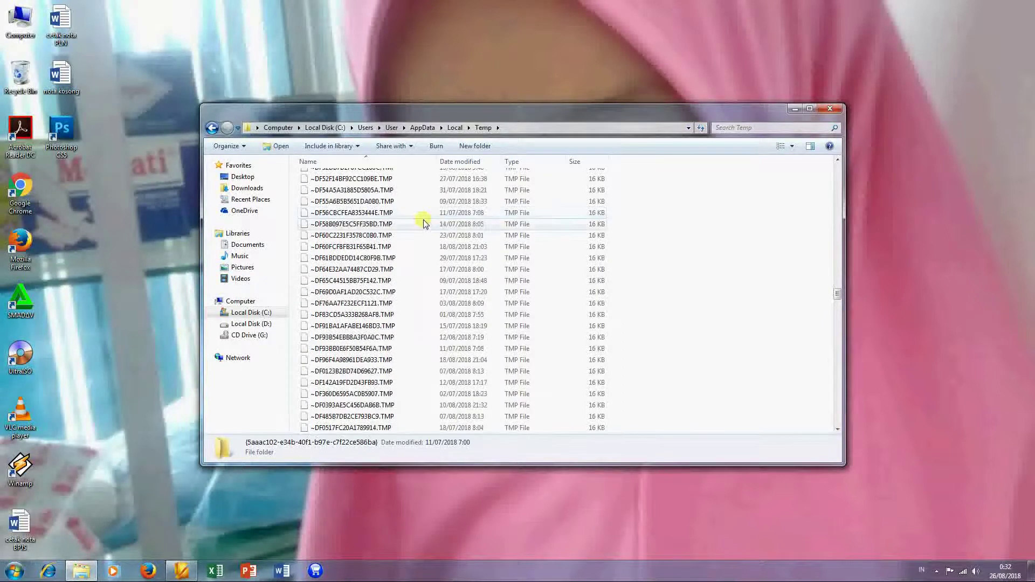
scroll(423, 219, down, 6)
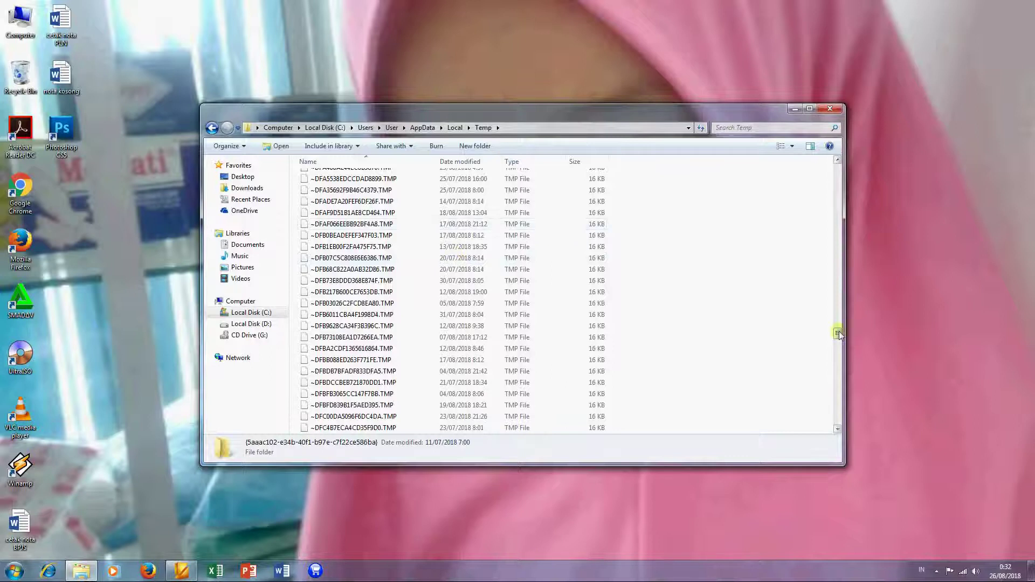
drag(838, 333, 838, 418)
click(585, 321)
scroll(423, 303, down, 10)
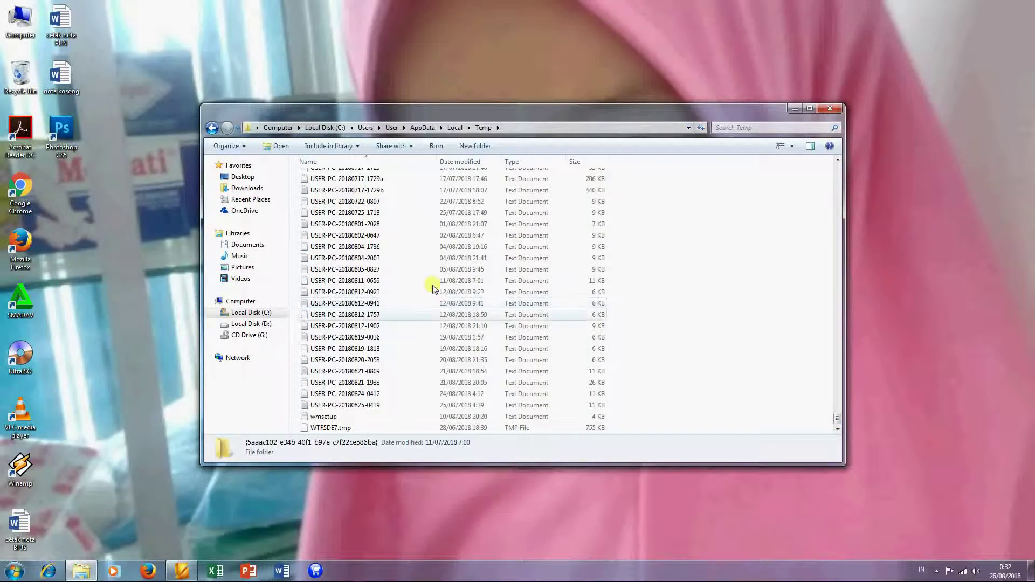
Switch the Temp folder to the List view and look through its contents to the end.
click(790, 146)
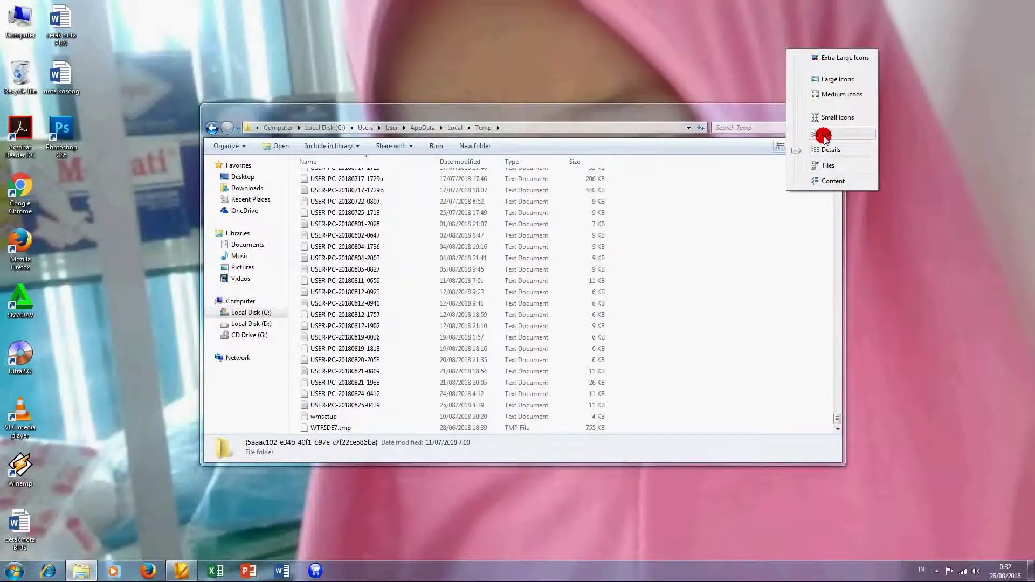
click(550, 243)
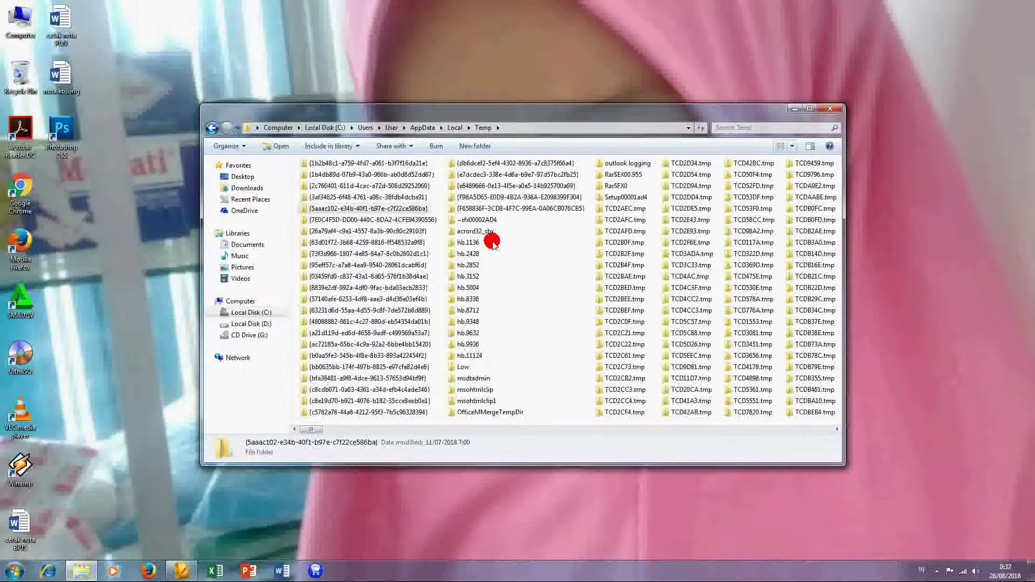
click(474, 243)
scroll(474, 246, down, 2)
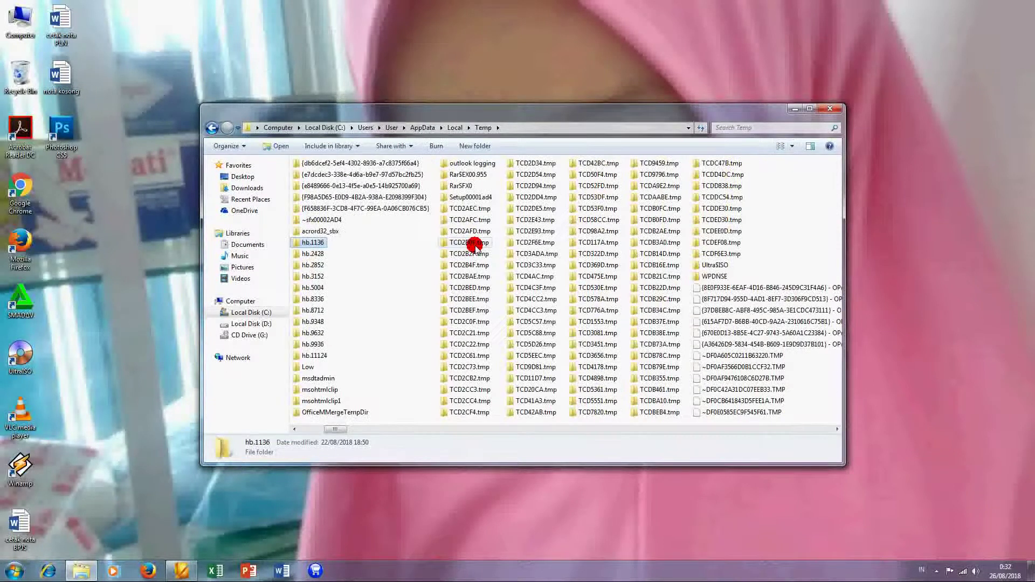
scroll(476, 253, down, 3)
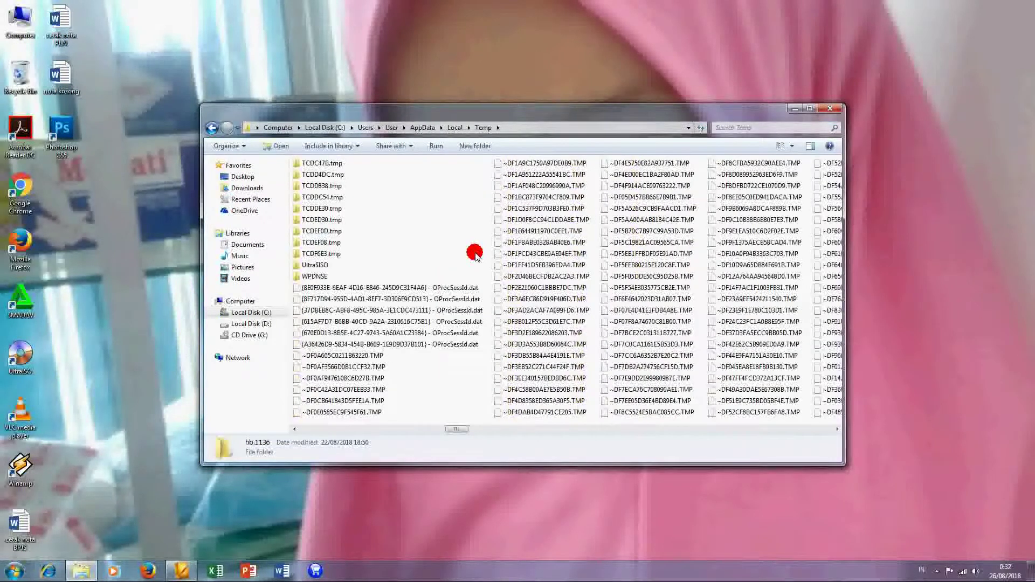
scroll(474, 255, down, 3)
scroll(474, 256, down, 4)
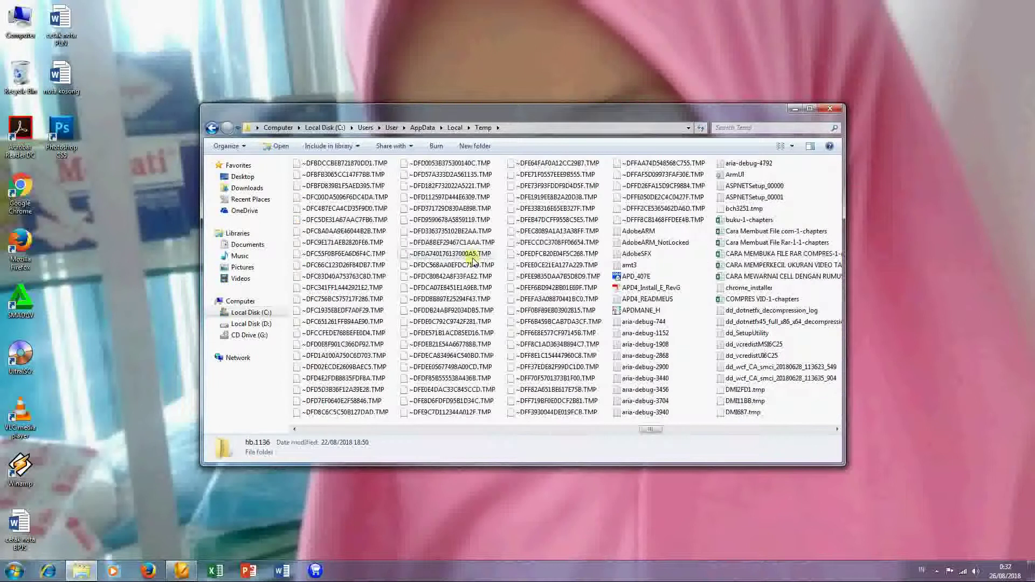
scroll(474, 261, down, 6)
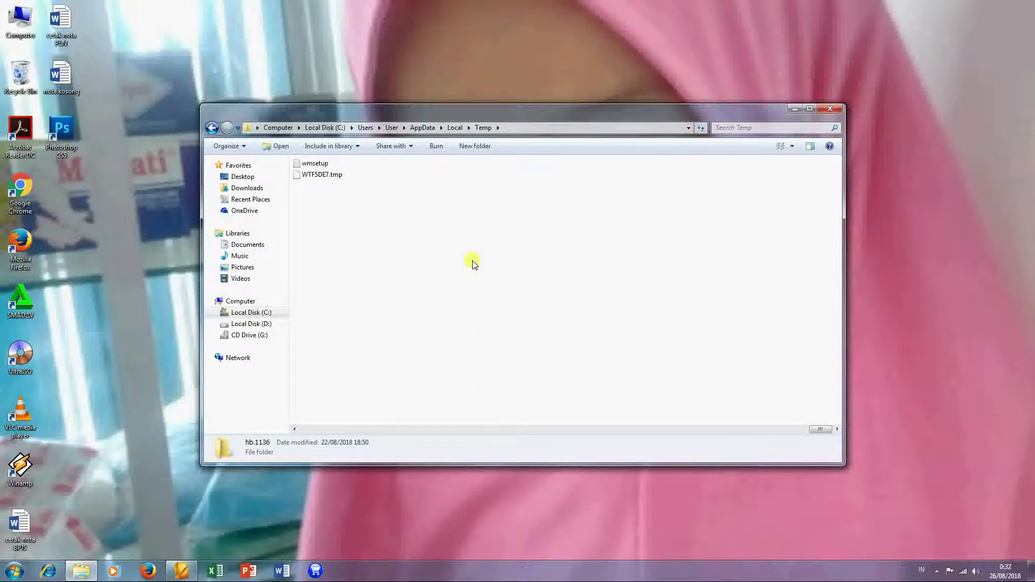
Review the Temp folder's files back to the first entries, and look over the TCD folders and TMP files again.
scroll(402, 273, up, 3)
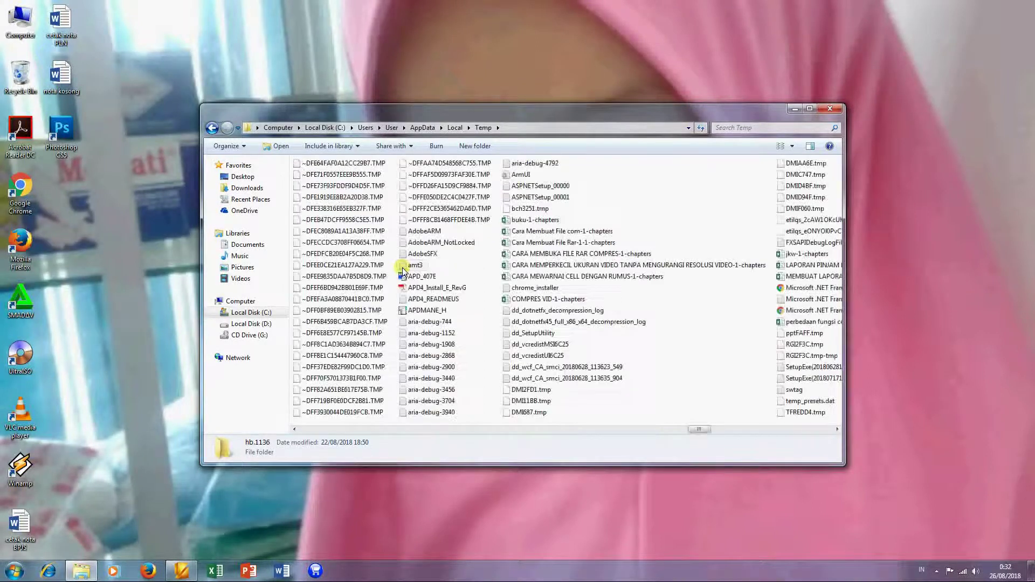
scroll(402, 270, up, 3)
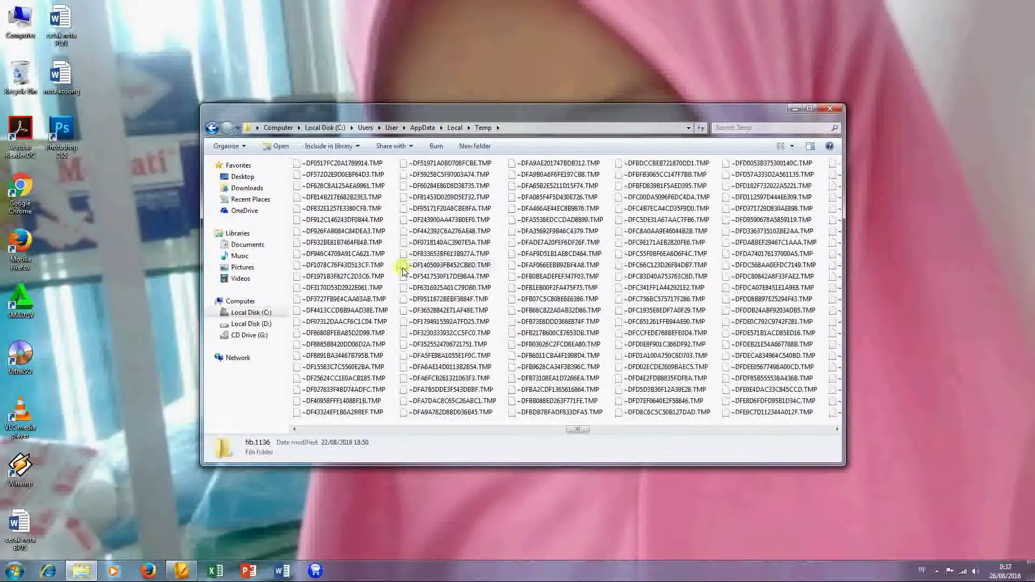
scroll(401, 270, up, 3)
click(347, 231)
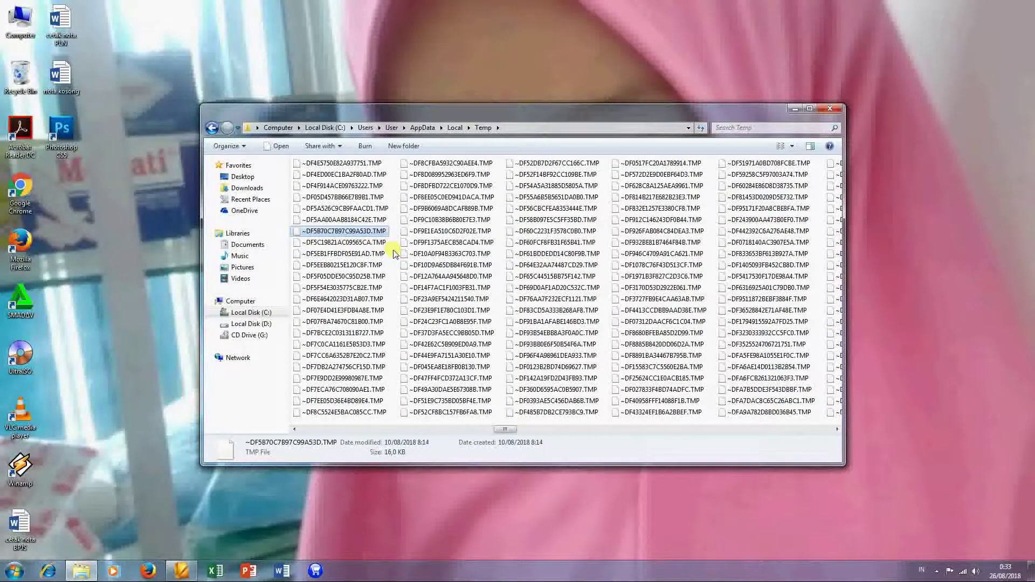
scroll(394, 254, up, 4)
scroll(394, 254, up, 2)
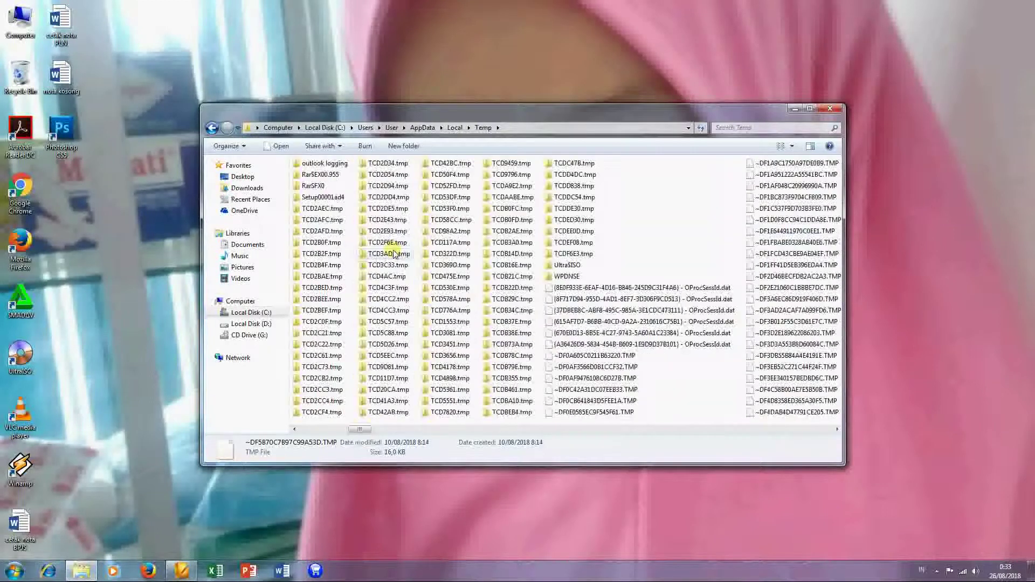
scroll(393, 254, up, 2)
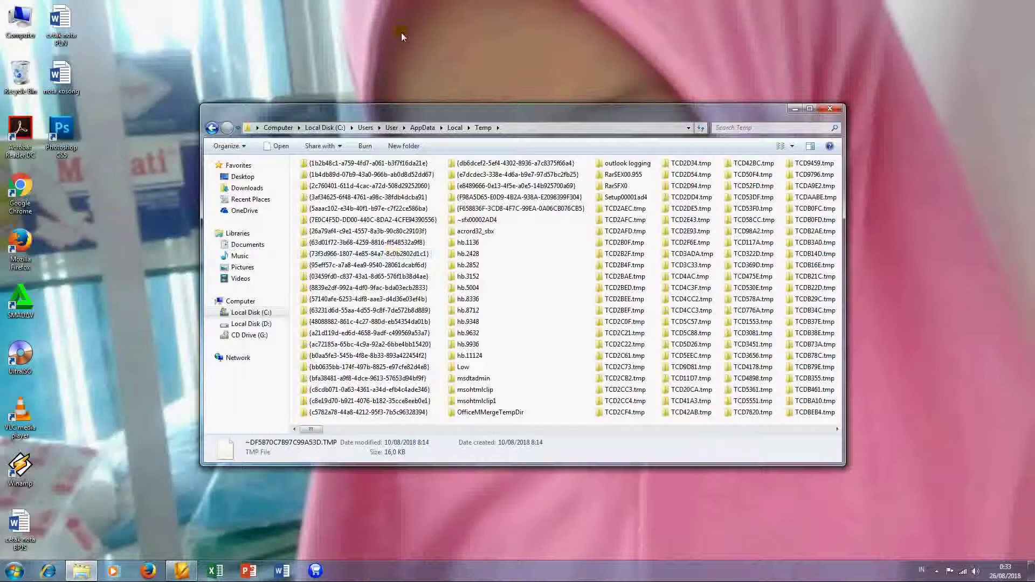
scroll(421, 199, down, 2)
click(427, 212)
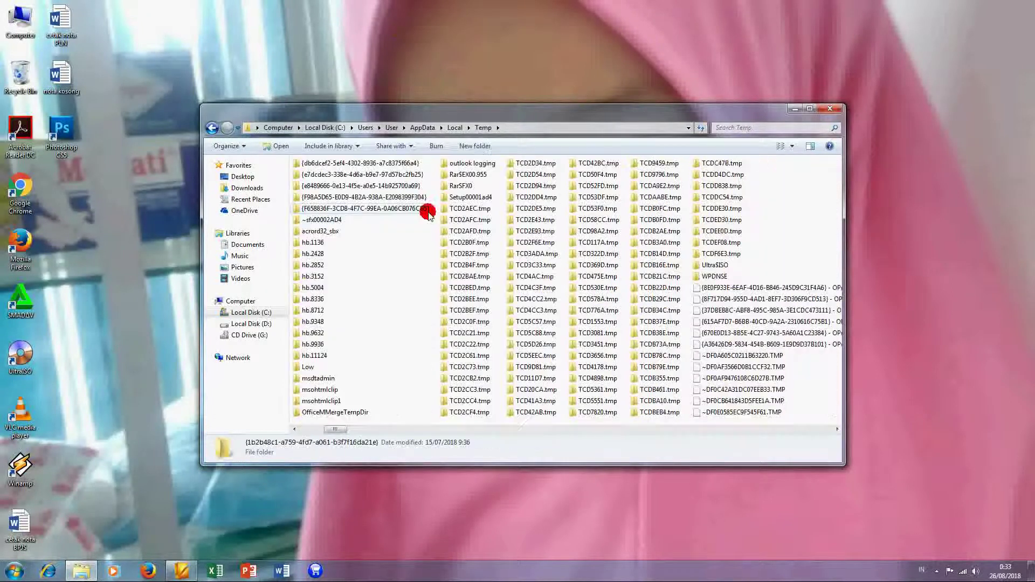
scroll(428, 212, down, 3)
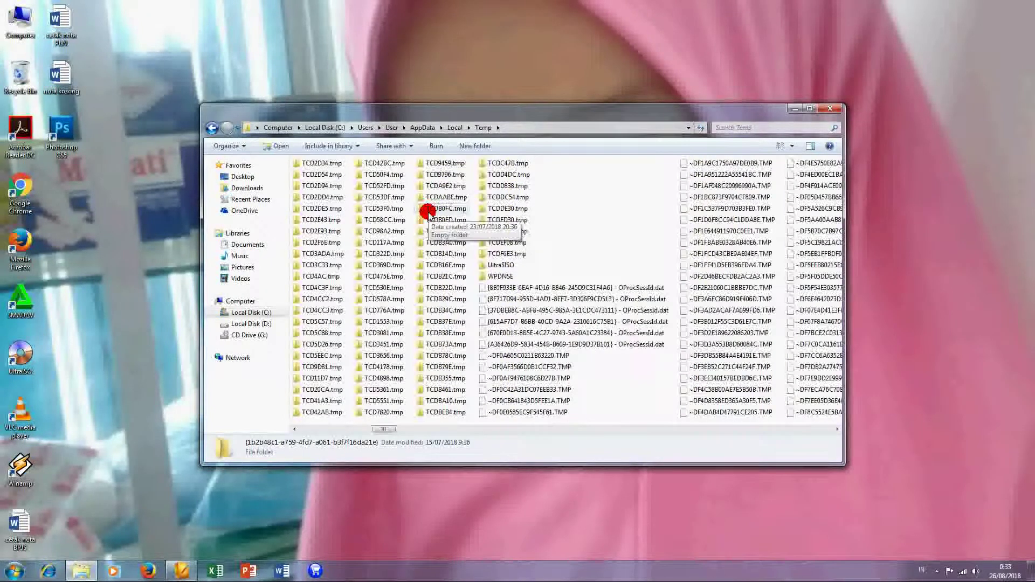
scroll(427, 212, down, 1)
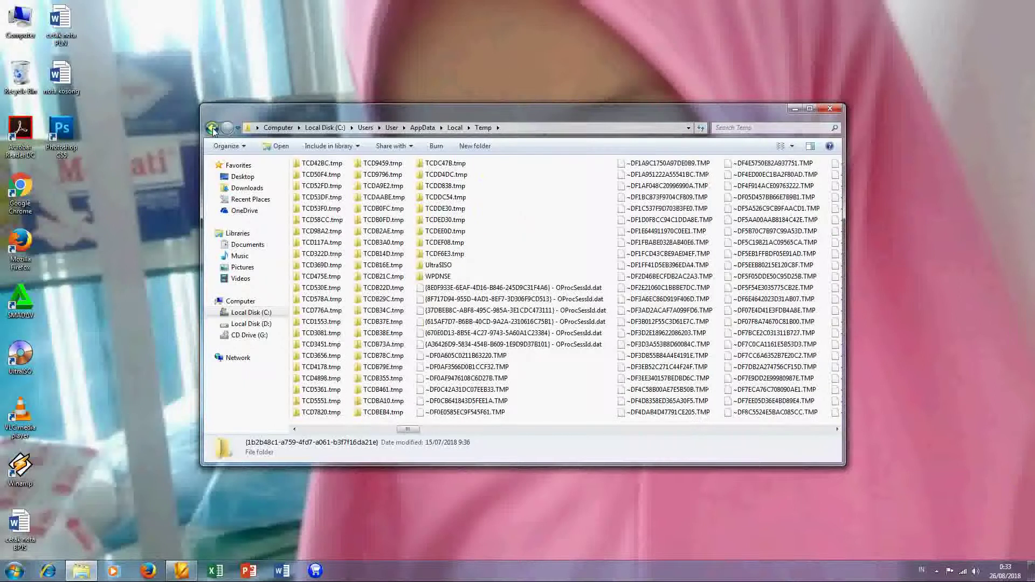
click(322, 164)
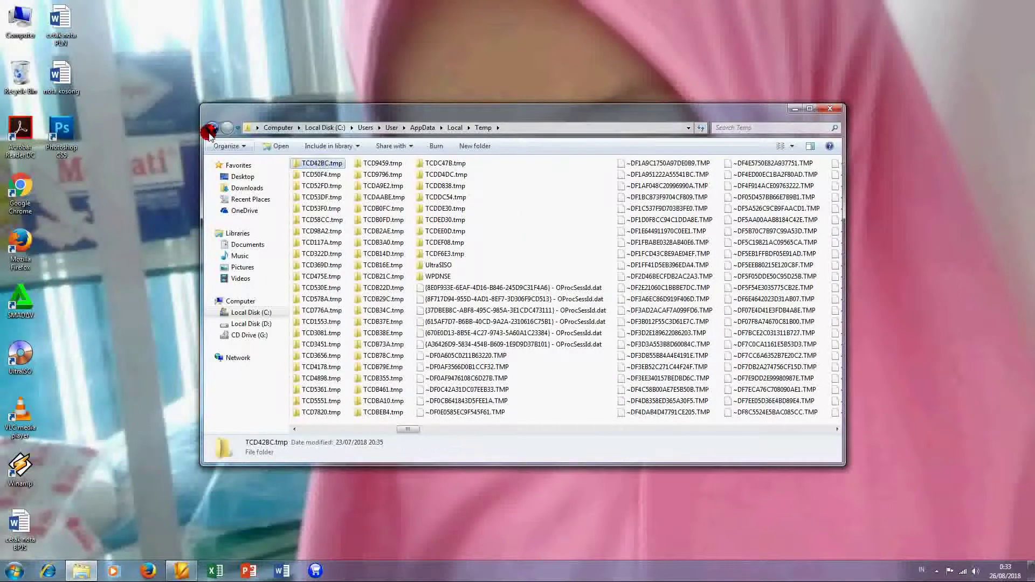
Return from the Temp folder to Local Disk (C:) and open the folder C:\Users\User.
click(211, 129)
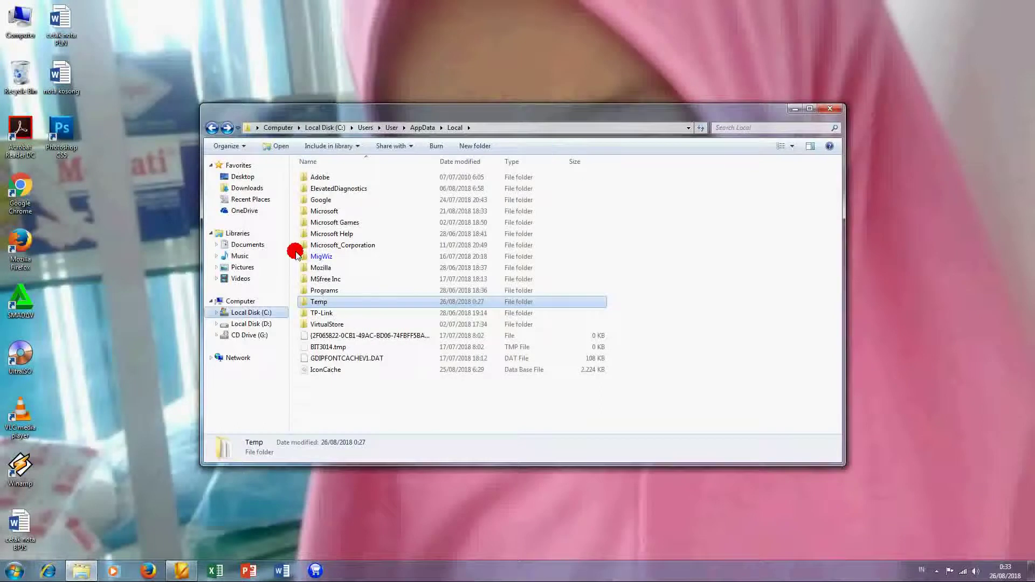
click(254, 312)
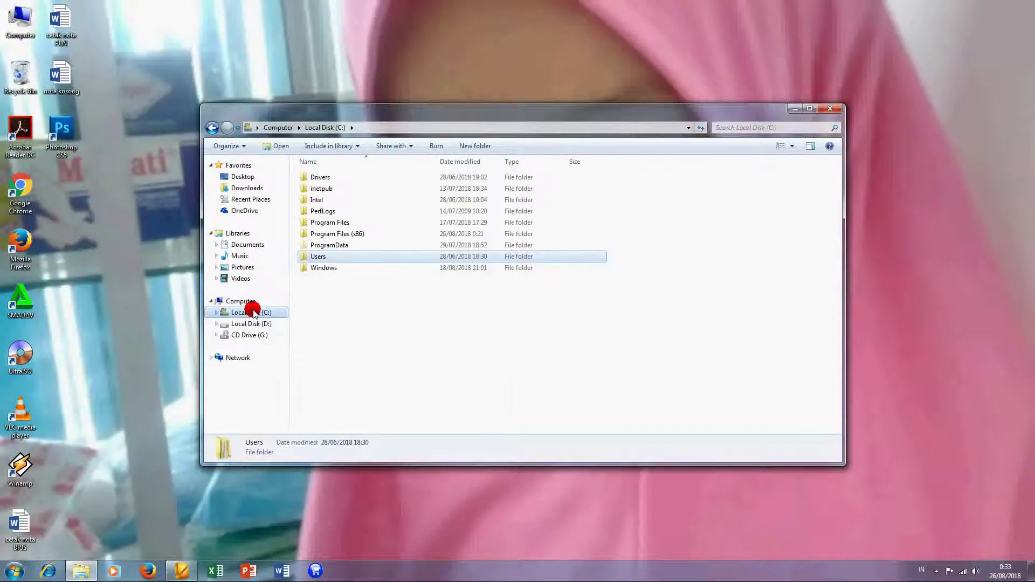
double_click(323, 257)
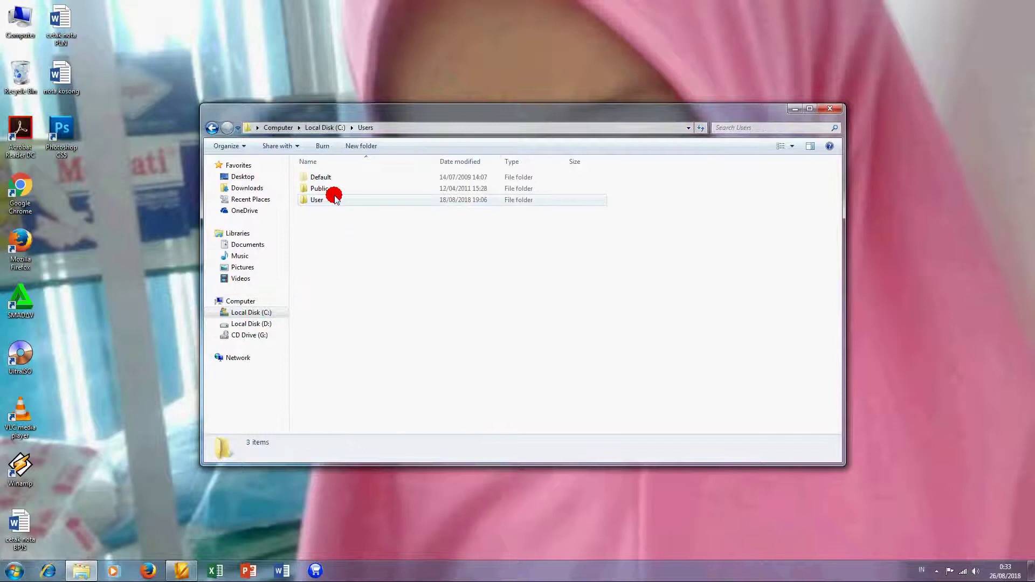
click(327, 200)
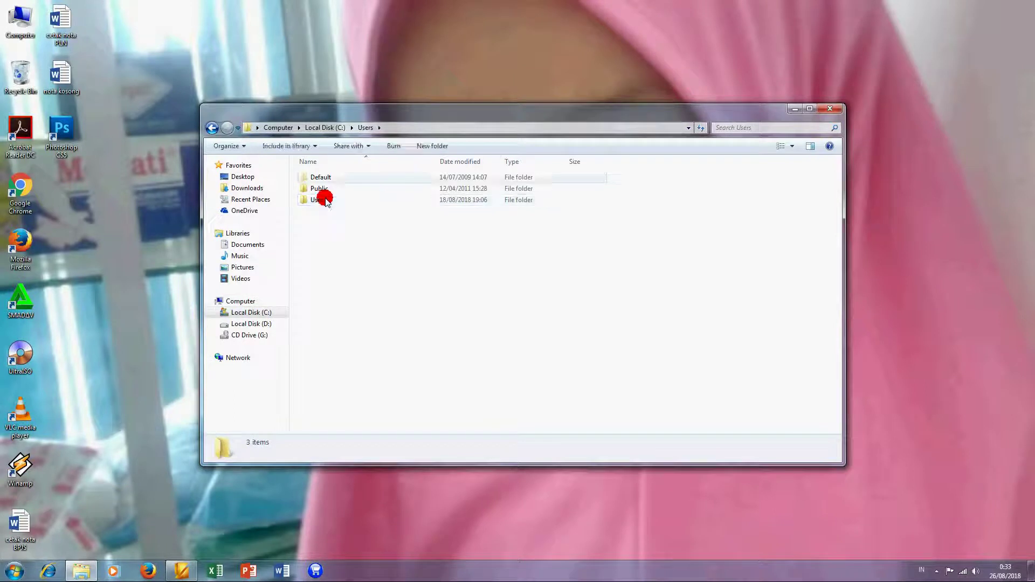
click(326, 200)
double_click(327, 202)
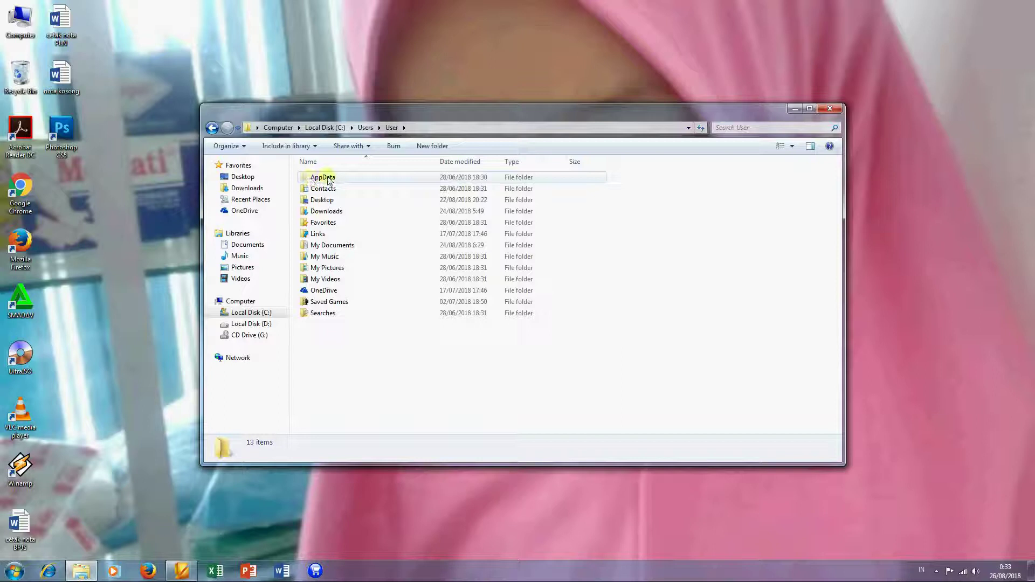
mouse_move(324, 181)
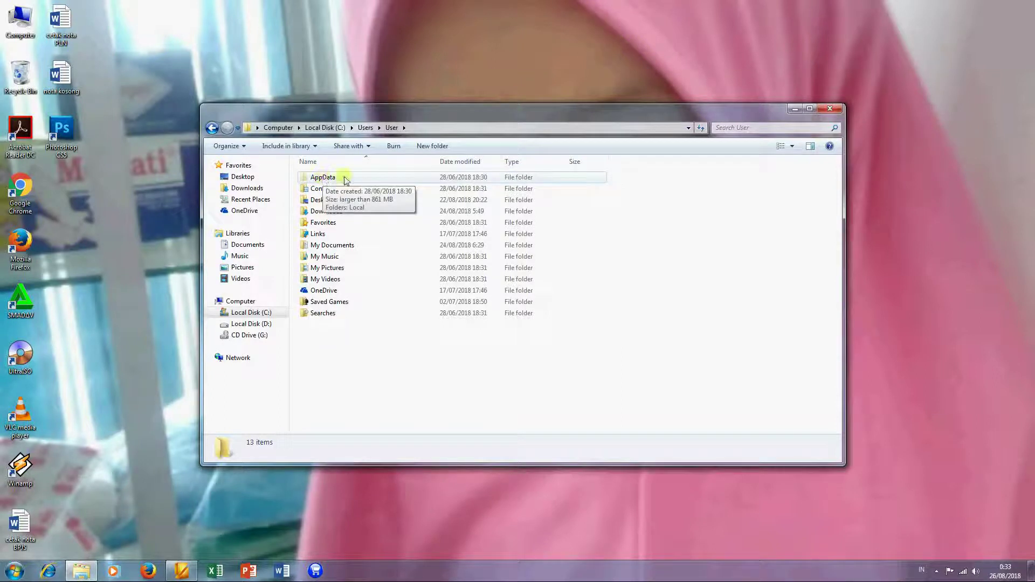
click(363, 342)
click(301, 167)
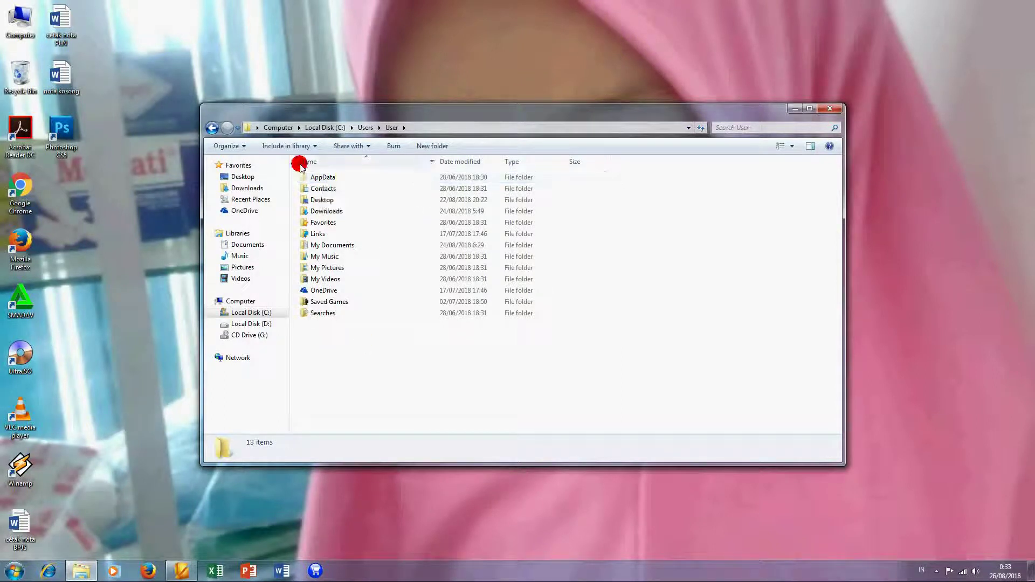
Set the folder options to "Don't show hidden files, folders, or drives" and apply the change.
click(240, 147)
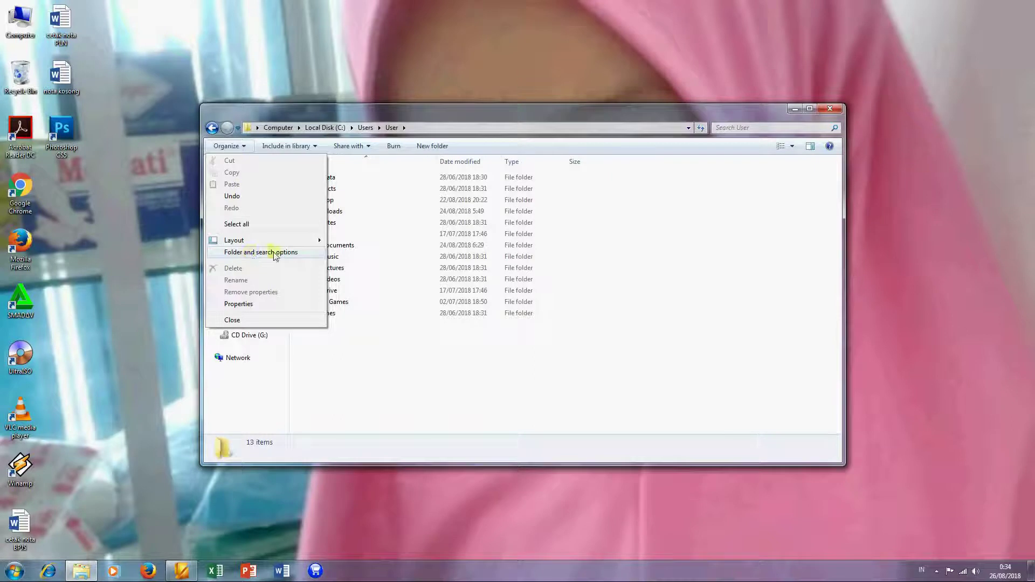
click(251, 253)
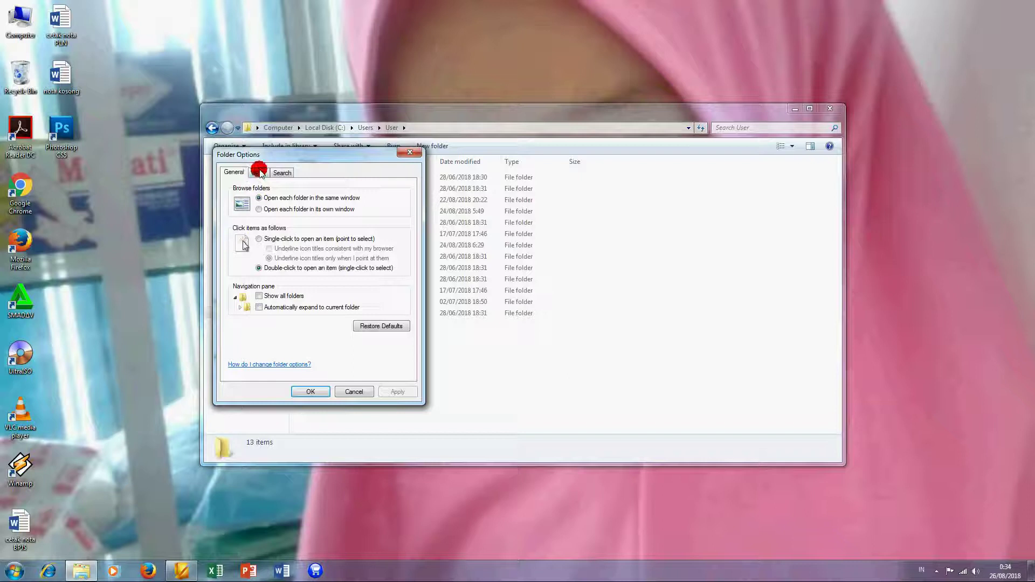
click(257, 173)
click(253, 315)
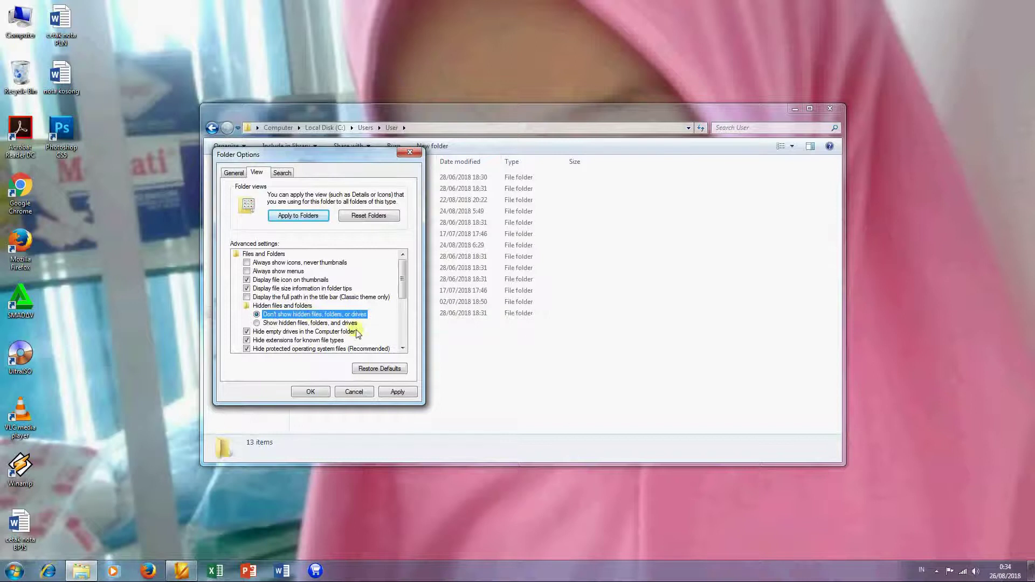
click(402, 213)
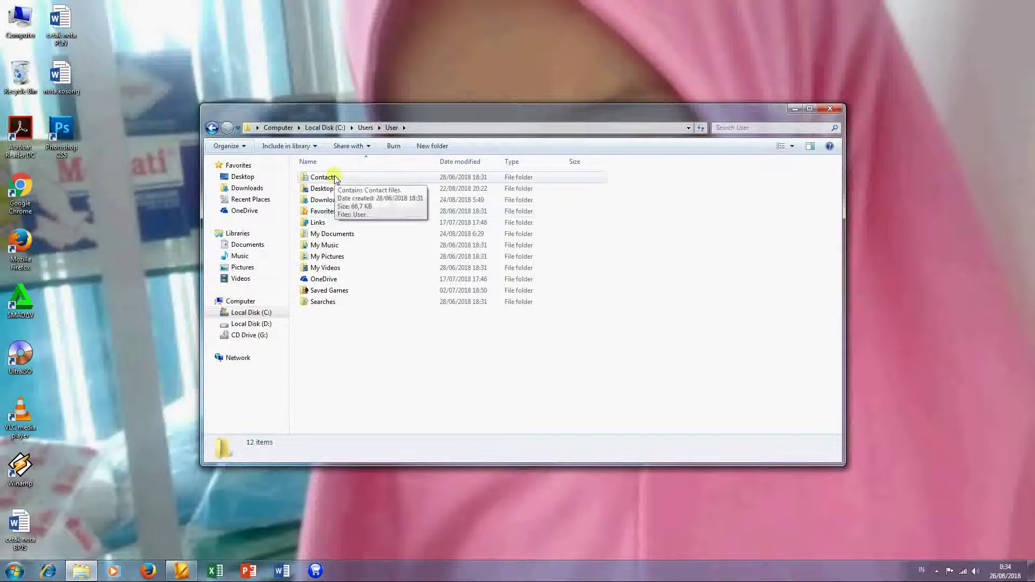
Set the folder options to "Show hidden files, folders, and drives" and apply the change.
click(242, 146)
click(239, 254)
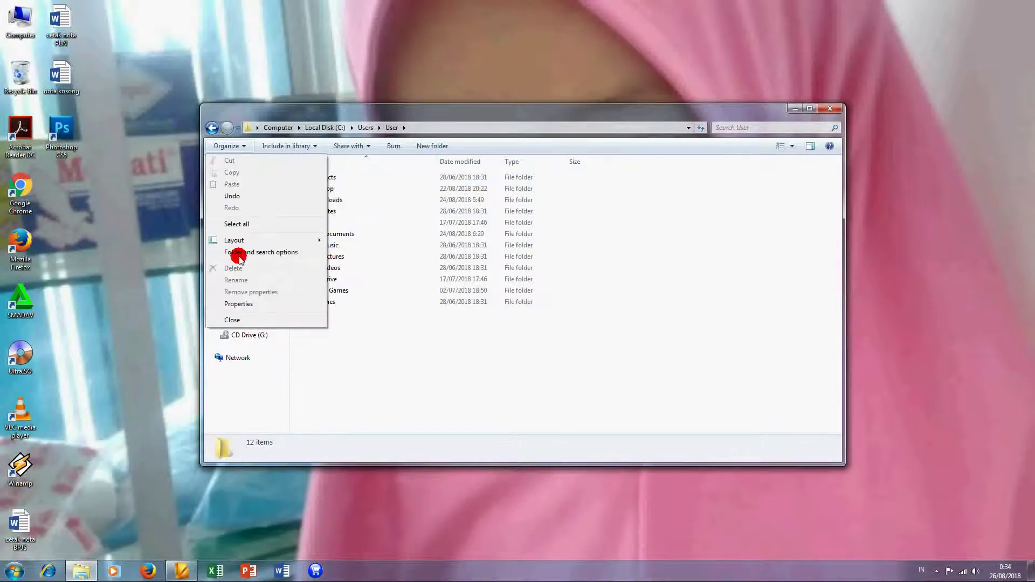
click(256, 172)
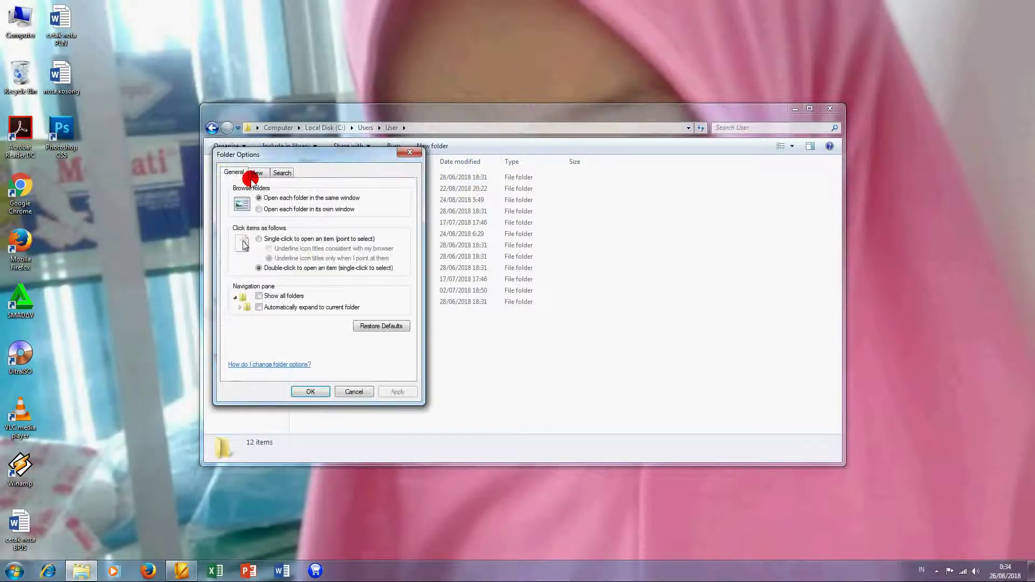
click(259, 306)
click(257, 323)
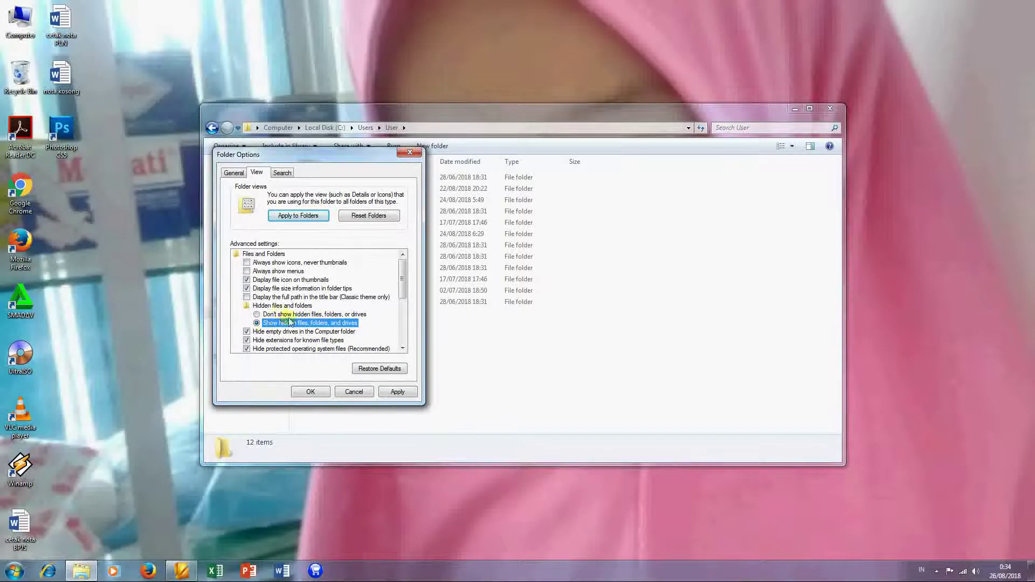
click(304, 395)
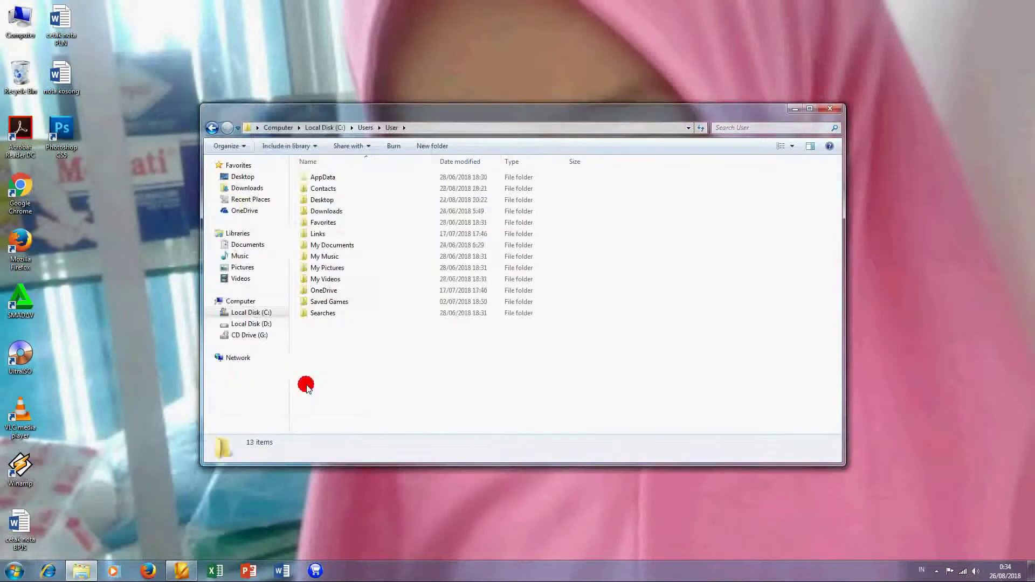
Open the Temp folder inside AppData\Local, starting from the User folder.
double_click(330, 176)
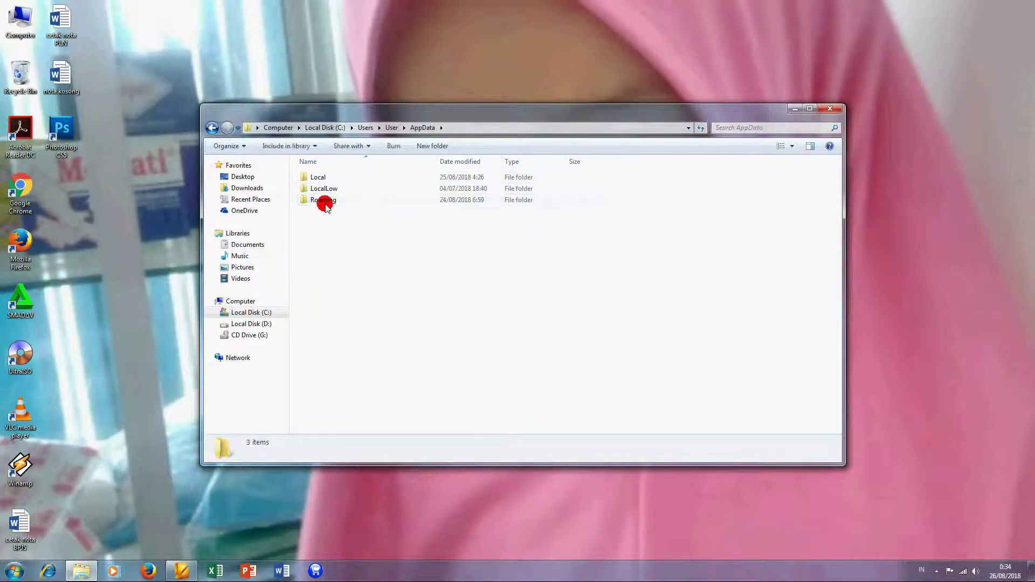
click(313, 178)
double_click(341, 179)
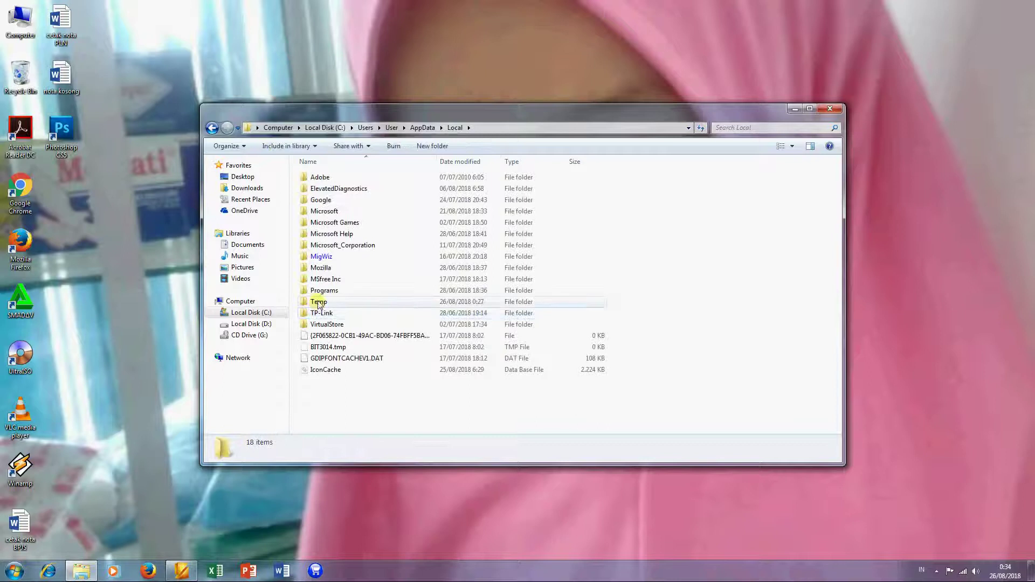
click(321, 306)
double_click(340, 301)
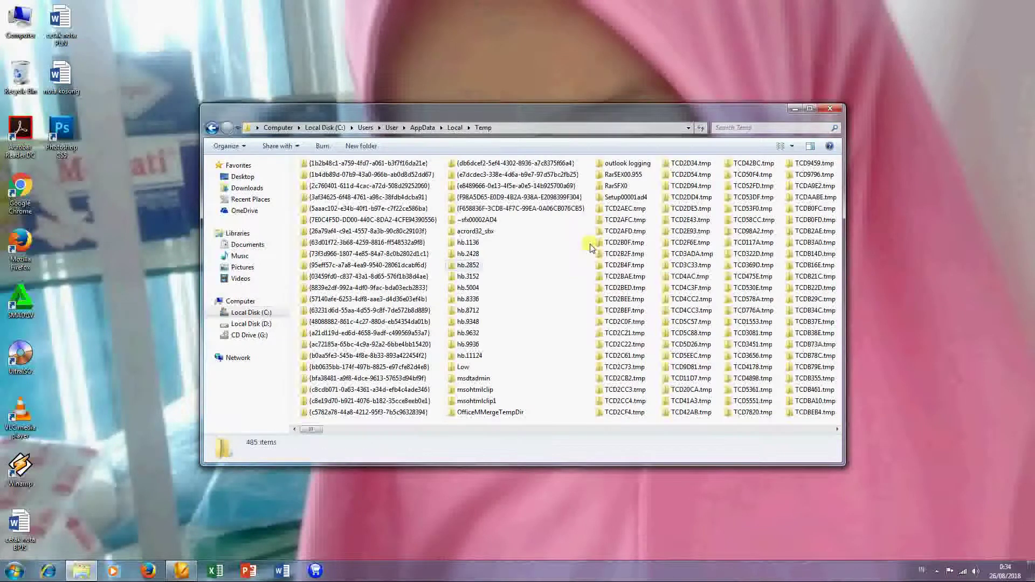
Delete all items in the Temp folder, moving them to the Recycle Bin.
click(490, 270)
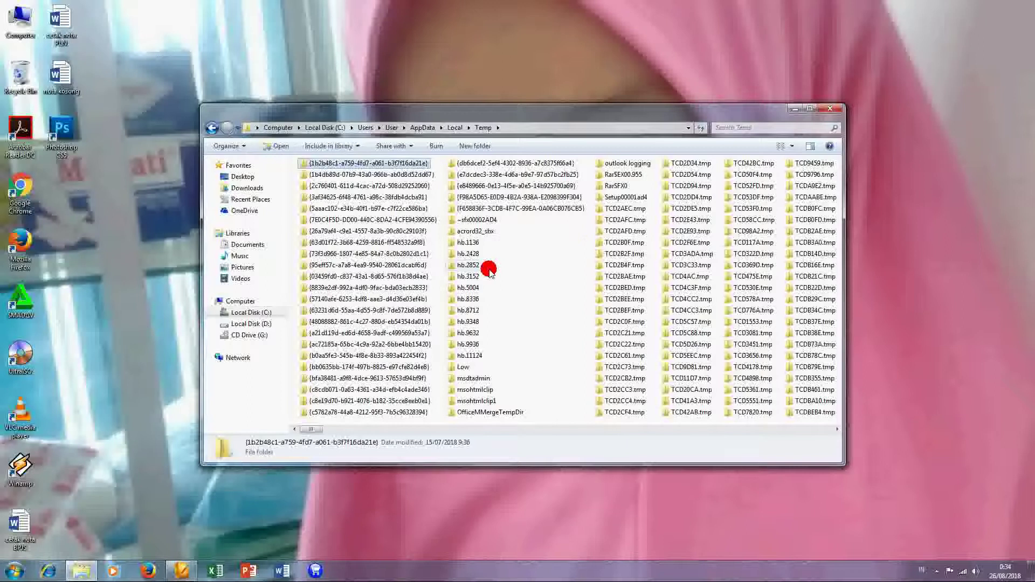
scroll(474, 294, down, 3)
scroll(474, 294, up, 3)
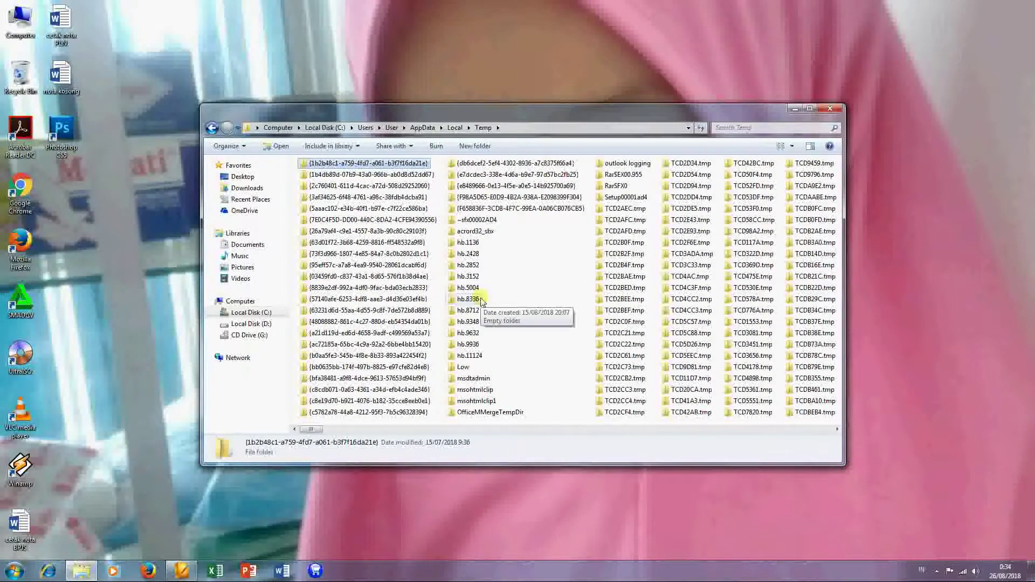
key(ctrl+a)
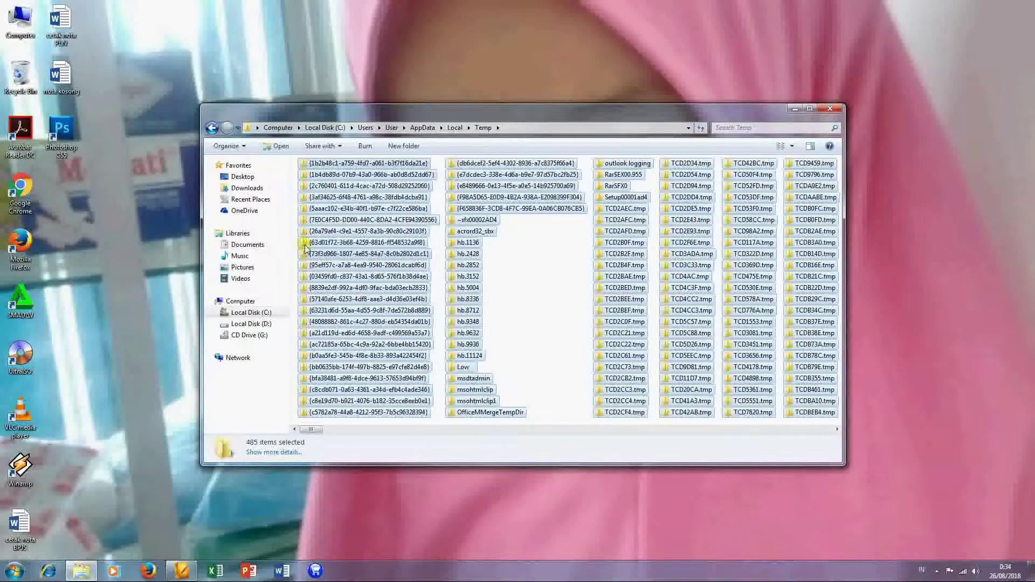
right_click(486, 210)
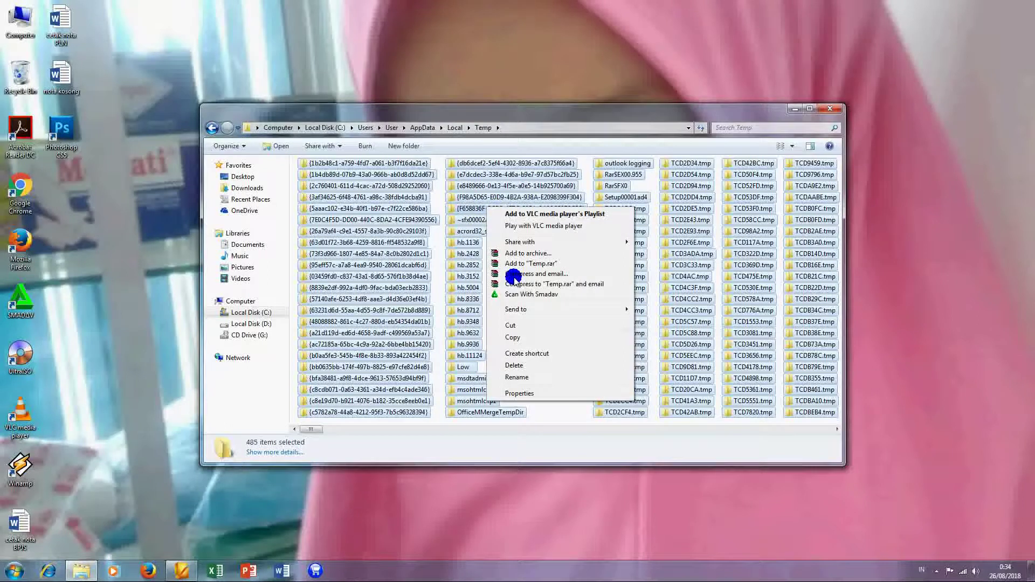
click(520, 366)
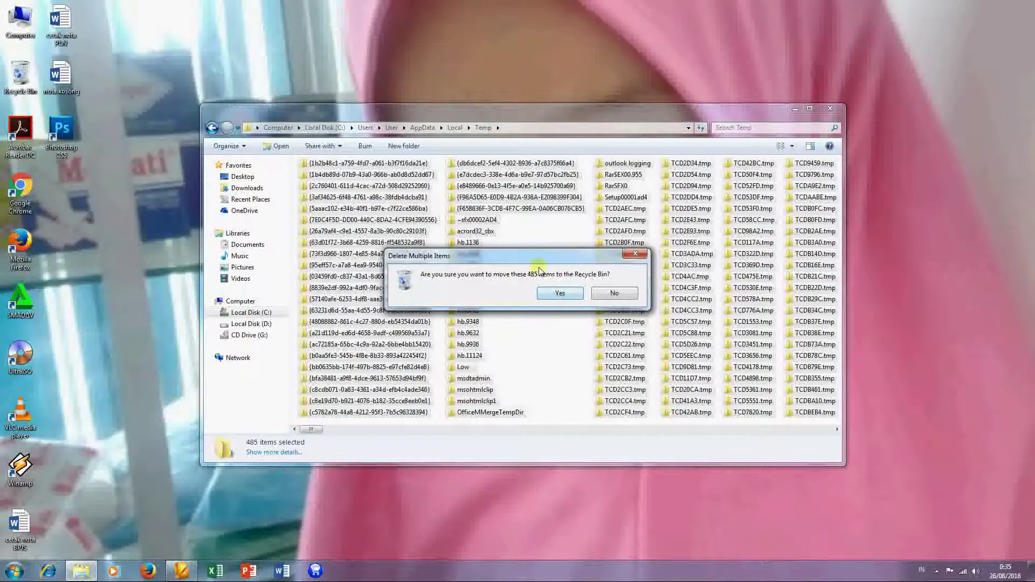
drag(561, 255, 610, 192)
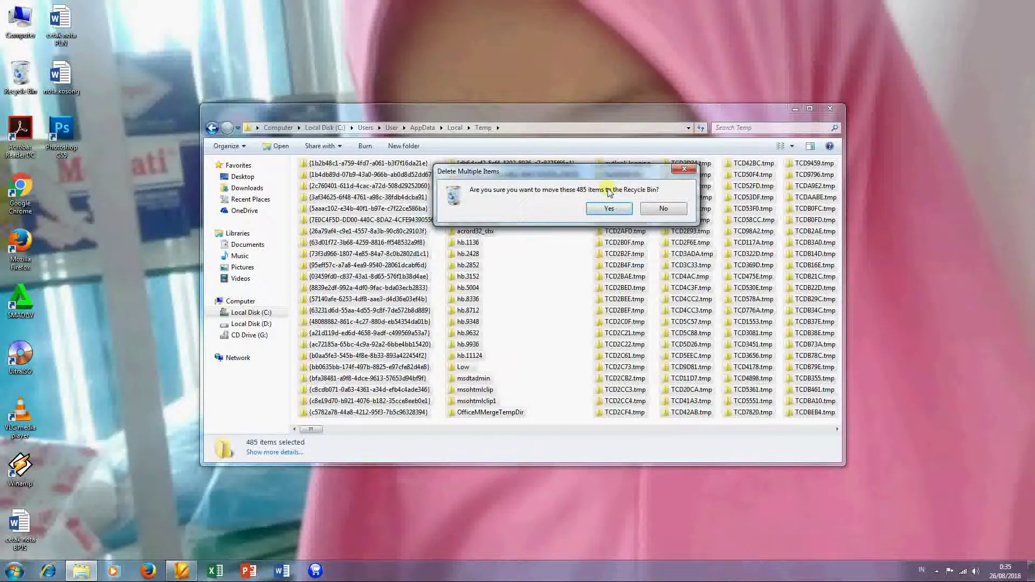
click(611, 209)
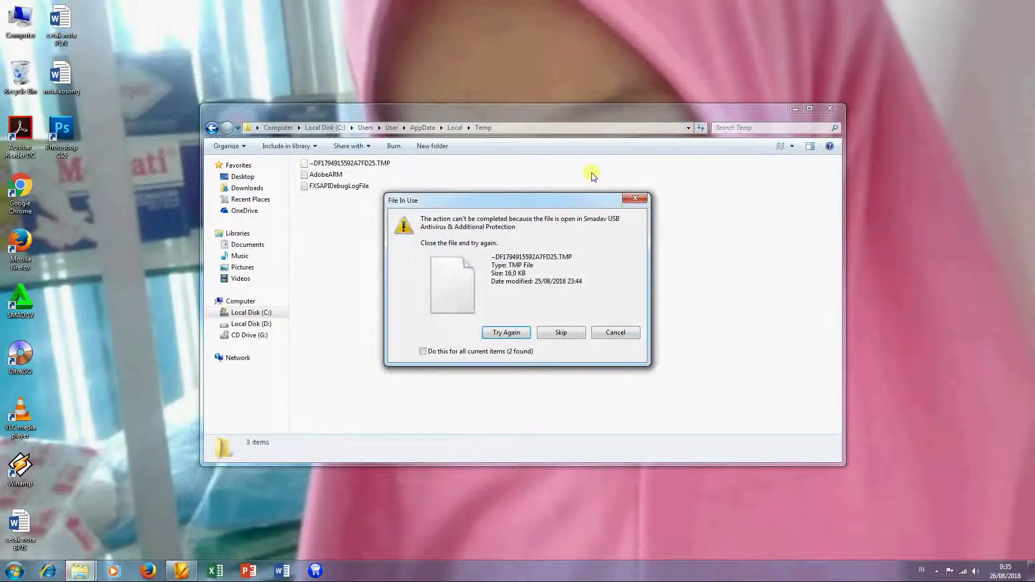
click(456, 354)
click(508, 333)
click(557, 333)
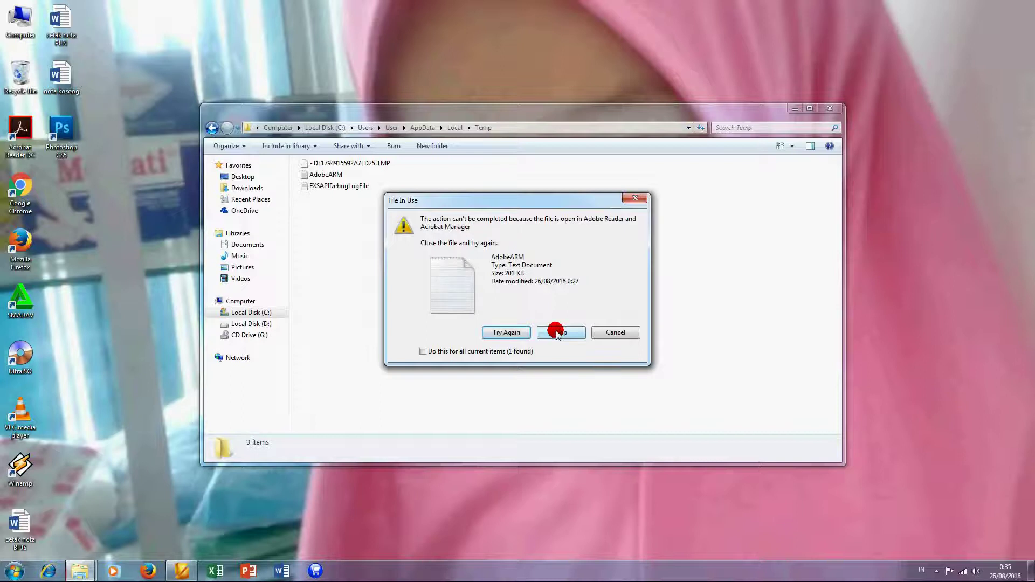
click(557, 333)
click(557, 332)
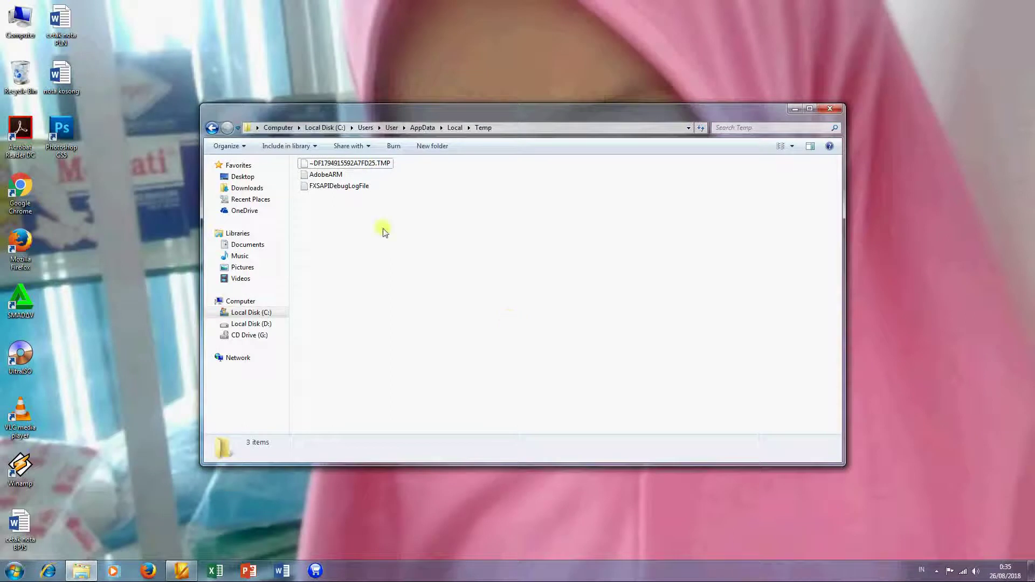
click(342, 163)
click(330, 175)
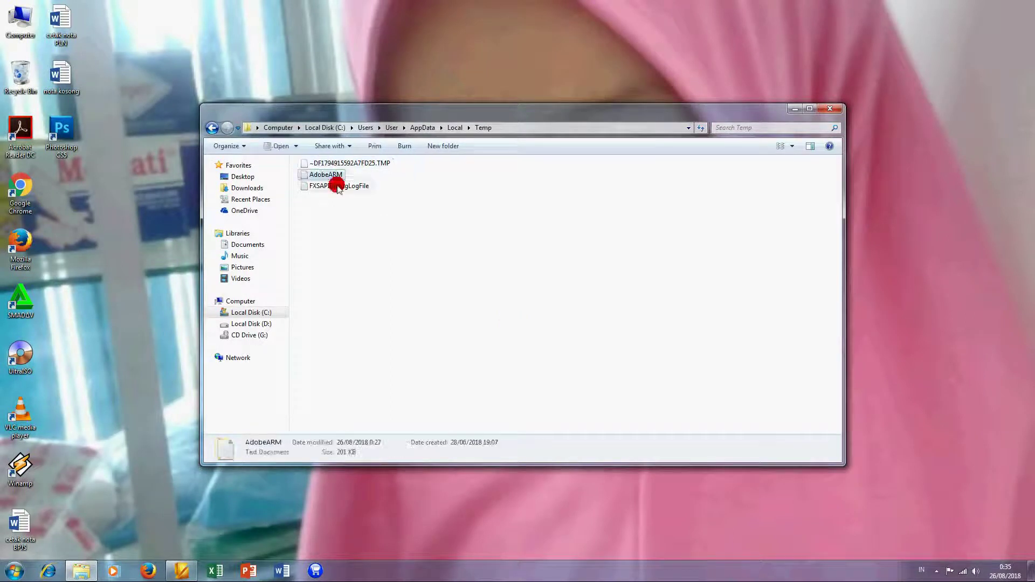
click(338, 186)
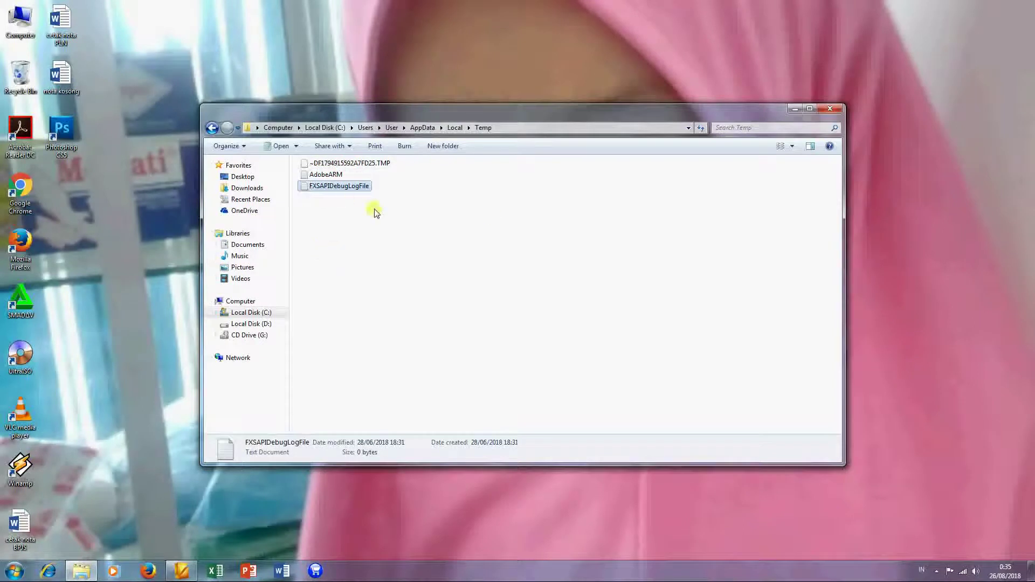
right_click(488, 214)
click(513, 254)
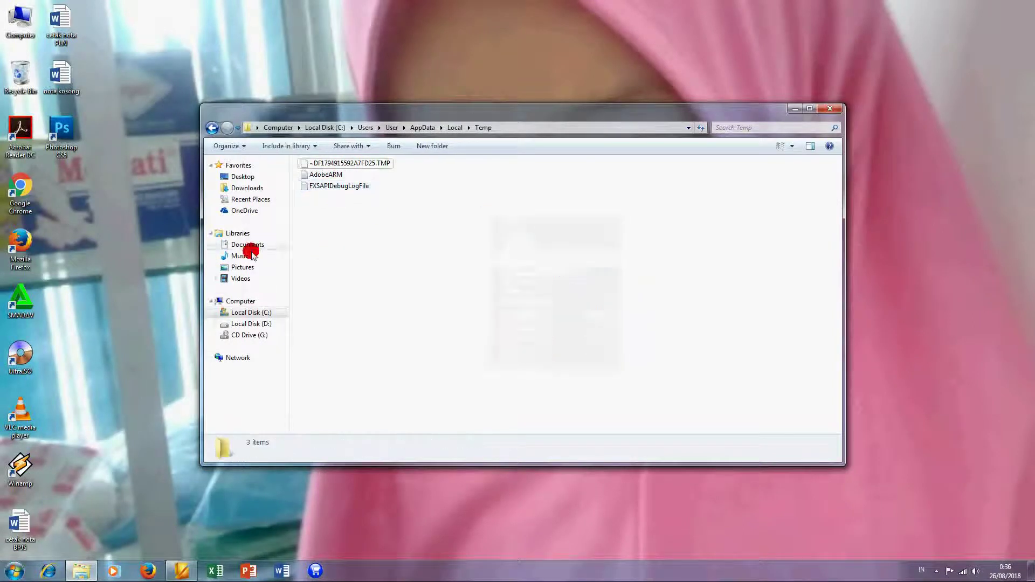
Leave the Temp folder, close the folder window and refresh the desktop.
click(213, 129)
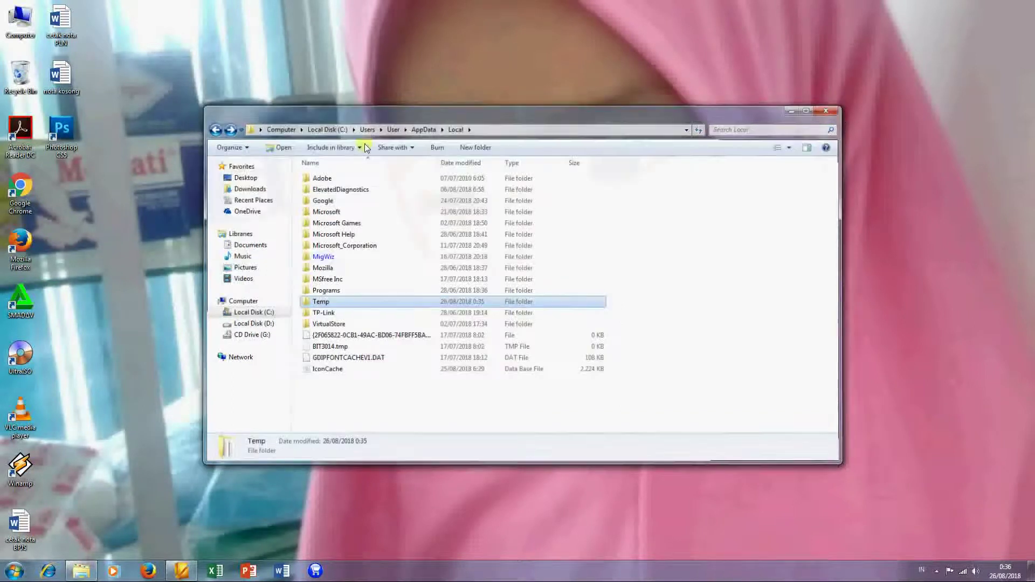
key(alt+F4)
right_click(291, 147)
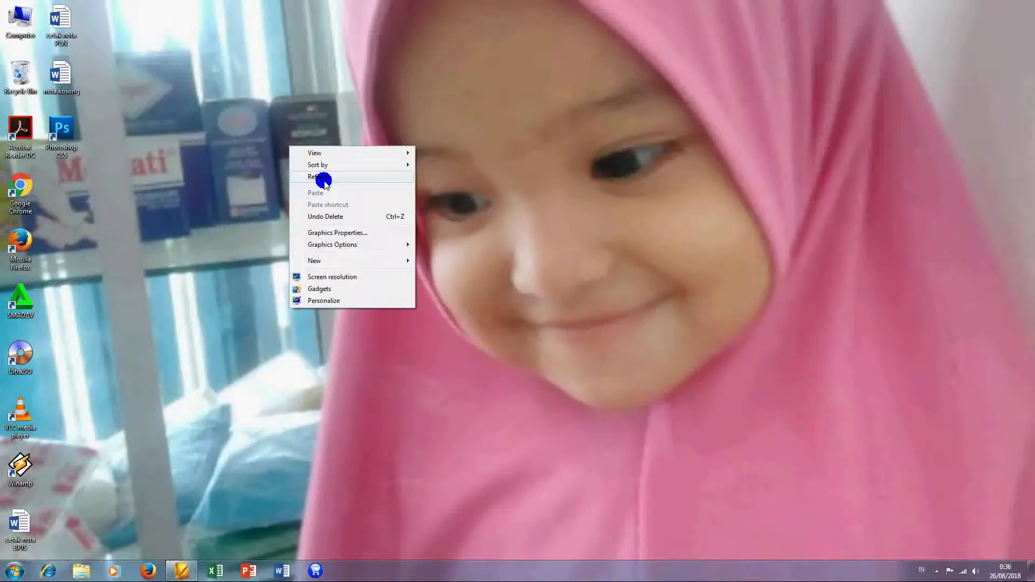
click(323, 178)
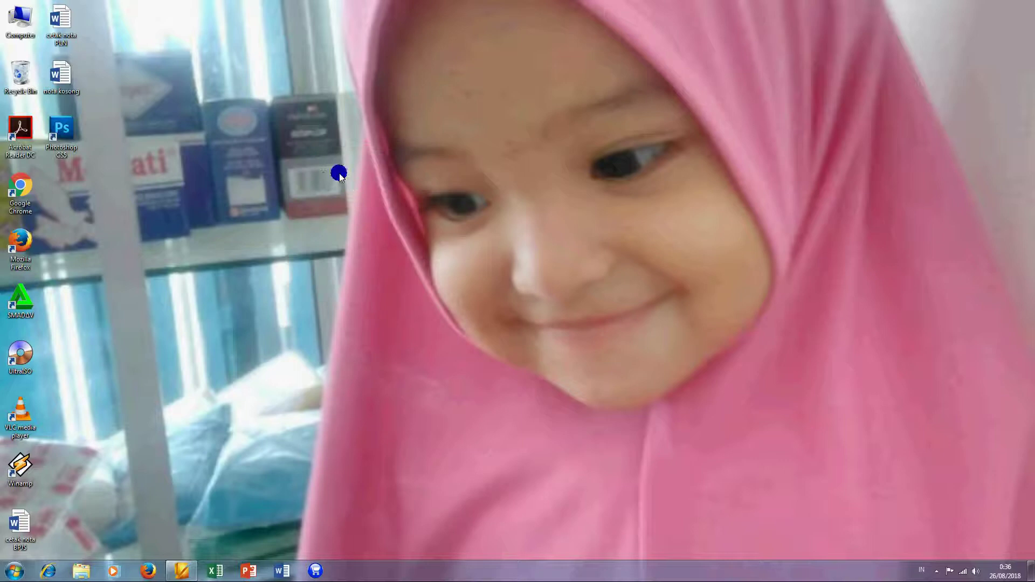
right_click(341, 180)
click(342, 178)
Open the Temp folder inside the Windows folder on Local Disk (C:).
click(82, 572)
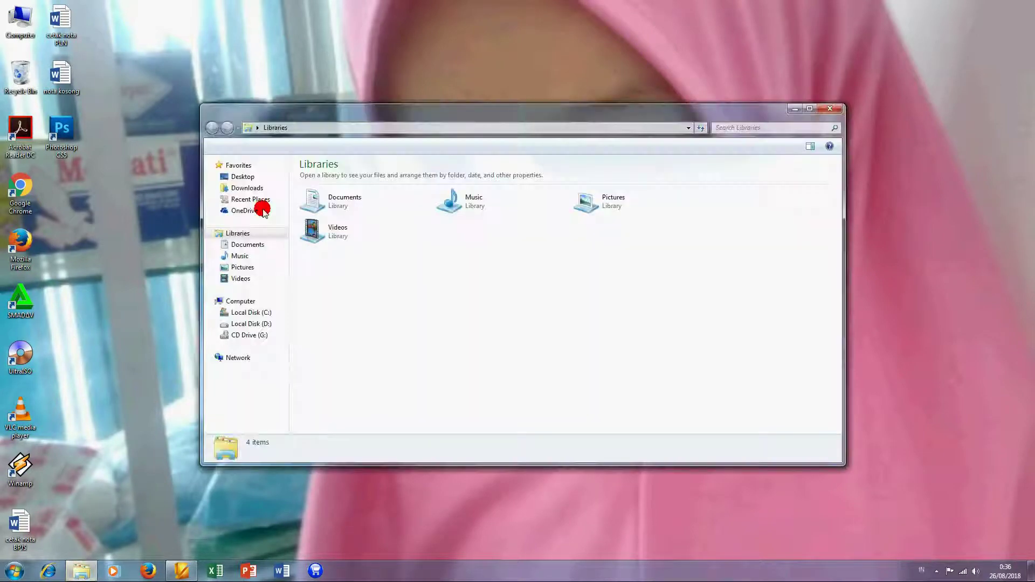
click(251, 315)
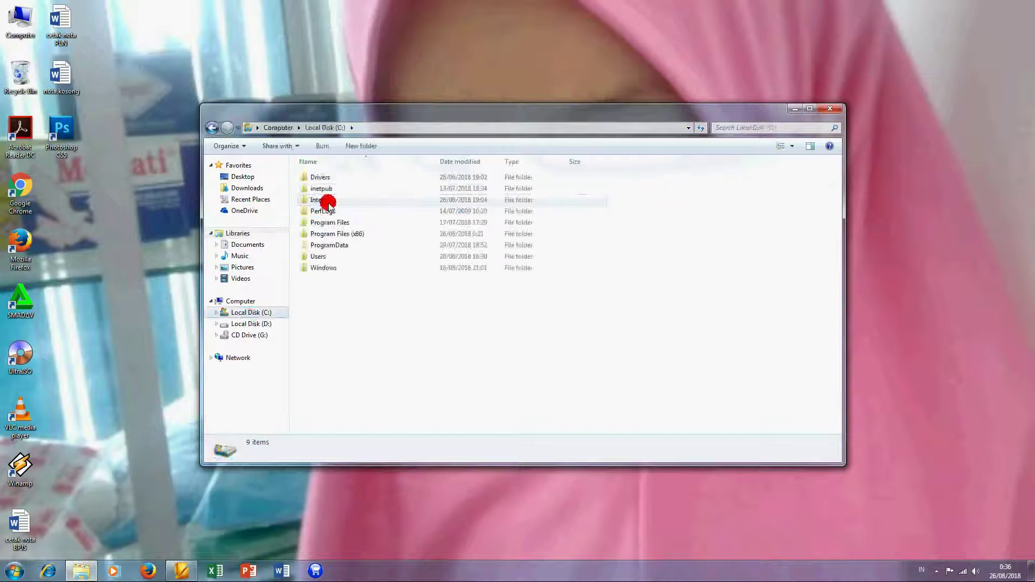
double_click(324, 268)
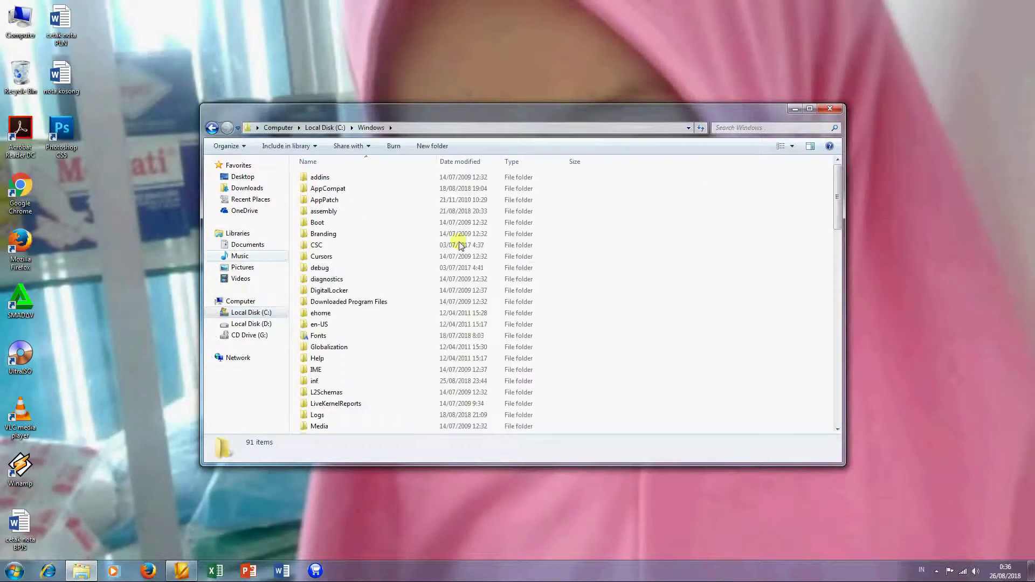
click(322, 290)
scroll(341, 302, down, 5)
scroll(341, 300, down, 8)
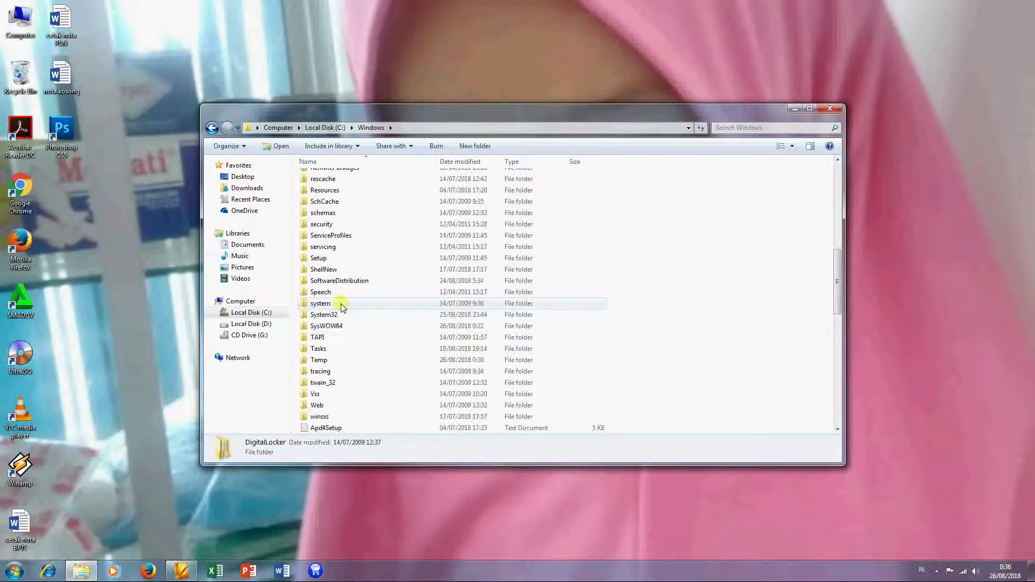
click(326, 292)
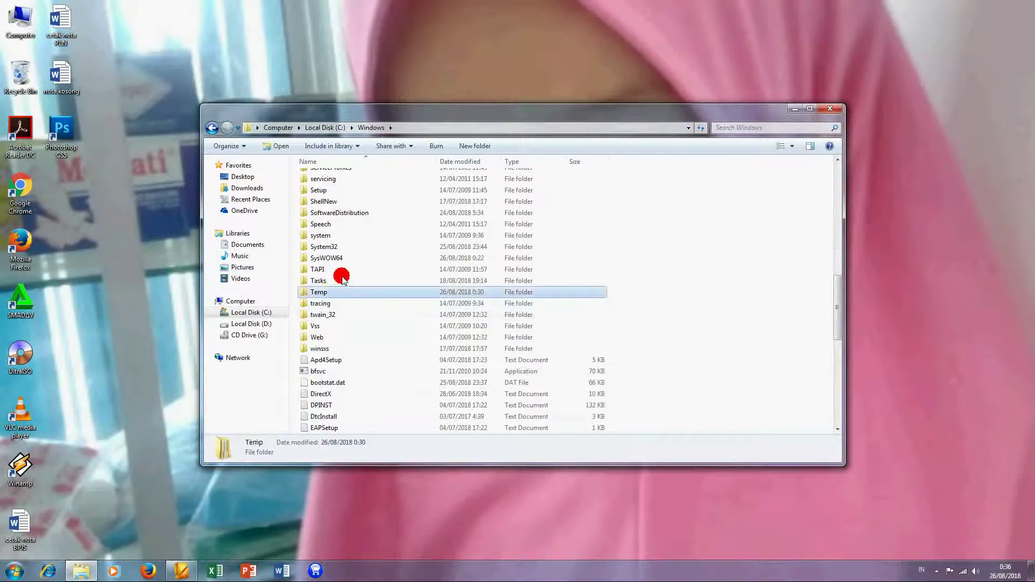
key(Return)
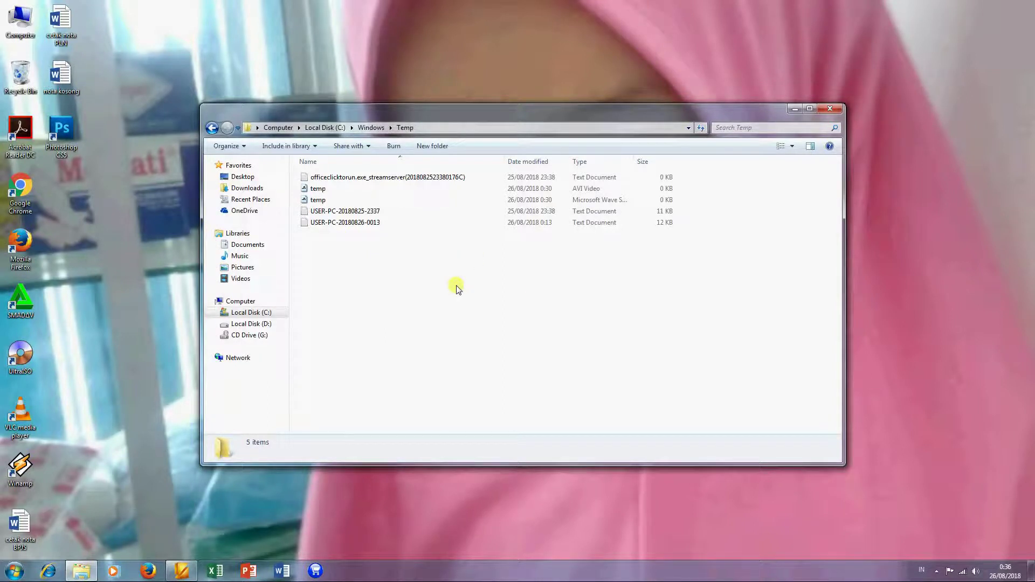
Delete all files in C:\Windows\Temp, leaving out the ones that are in use.
click(406, 264)
right_click(406, 265)
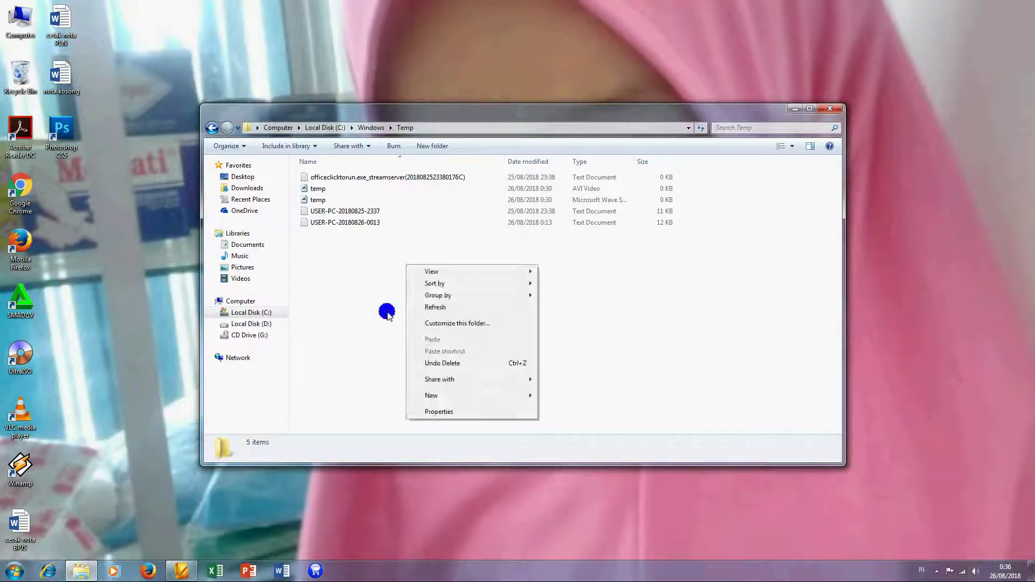
click(384, 300)
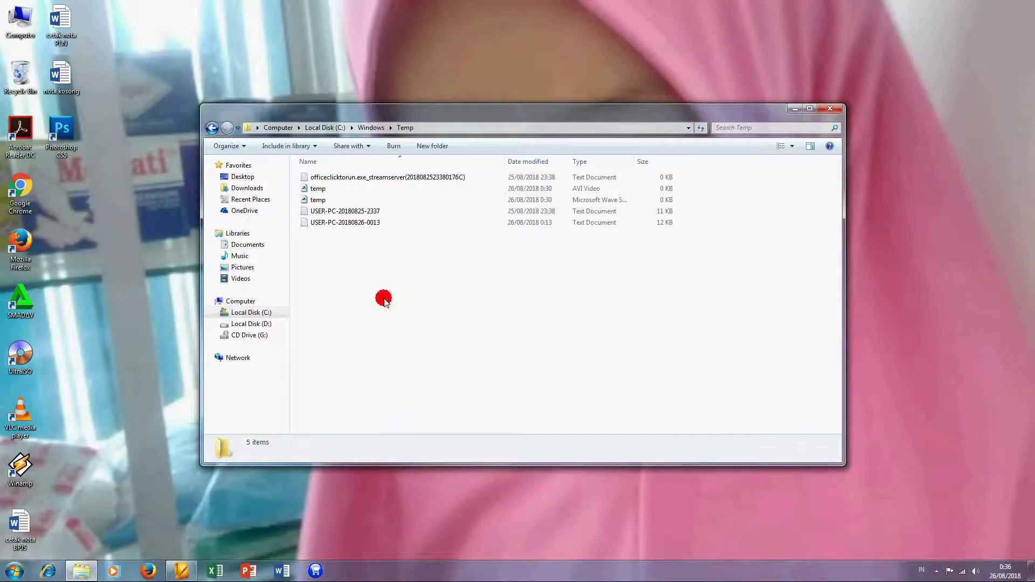
key(ctrl+a)
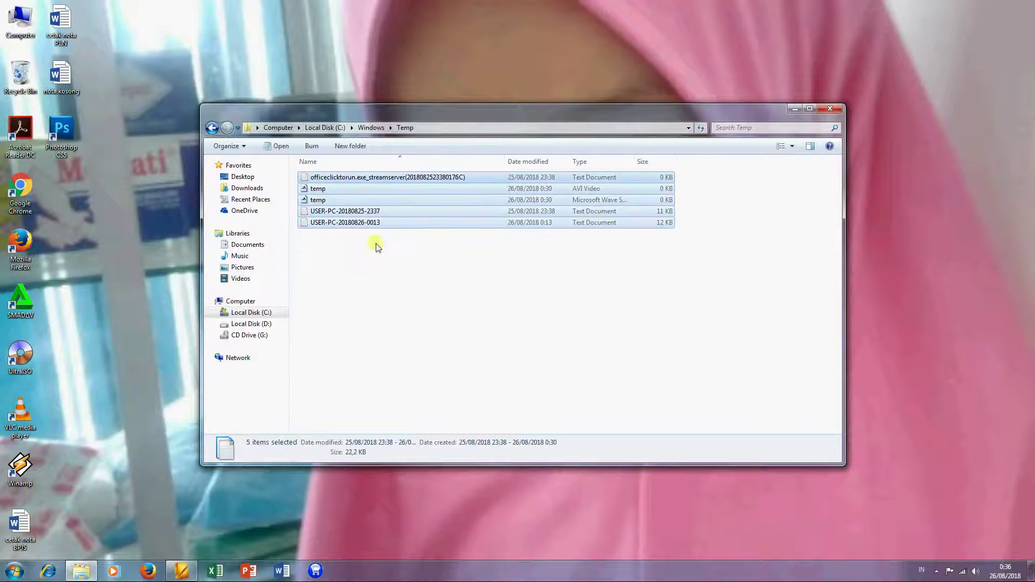
right_click(376, 224)
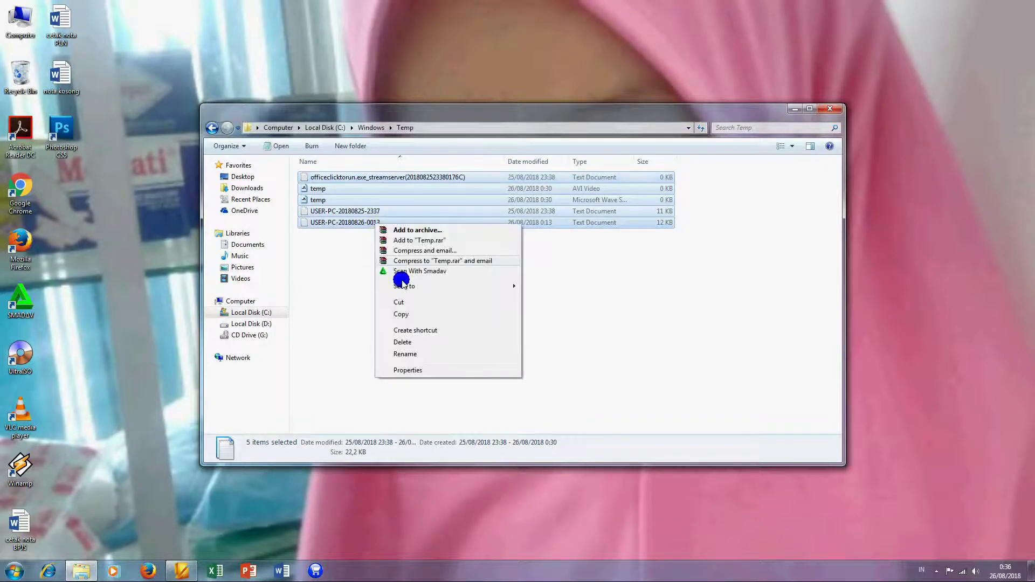
click(403, 342)
click(553, 290)
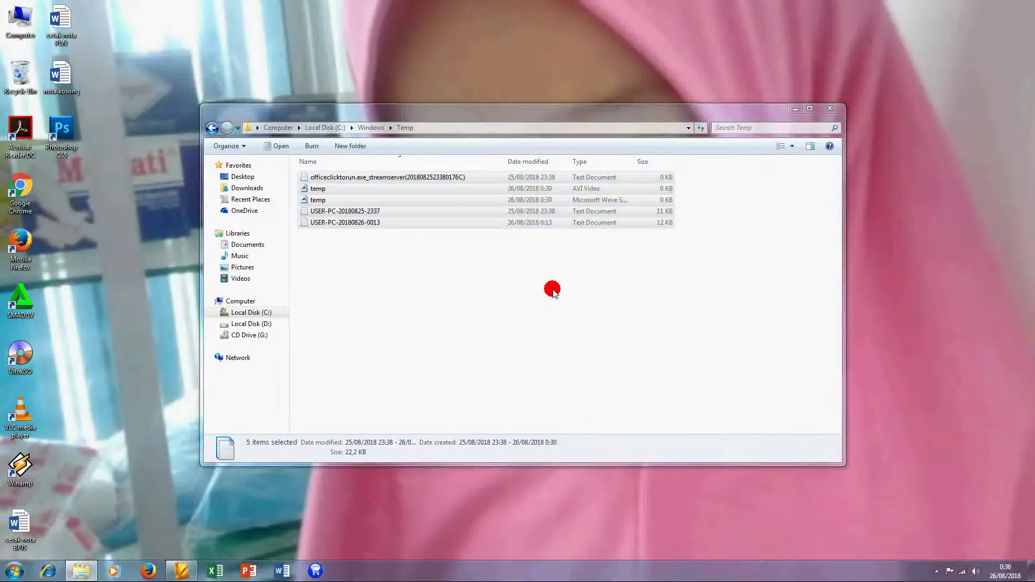
click(491, 334)
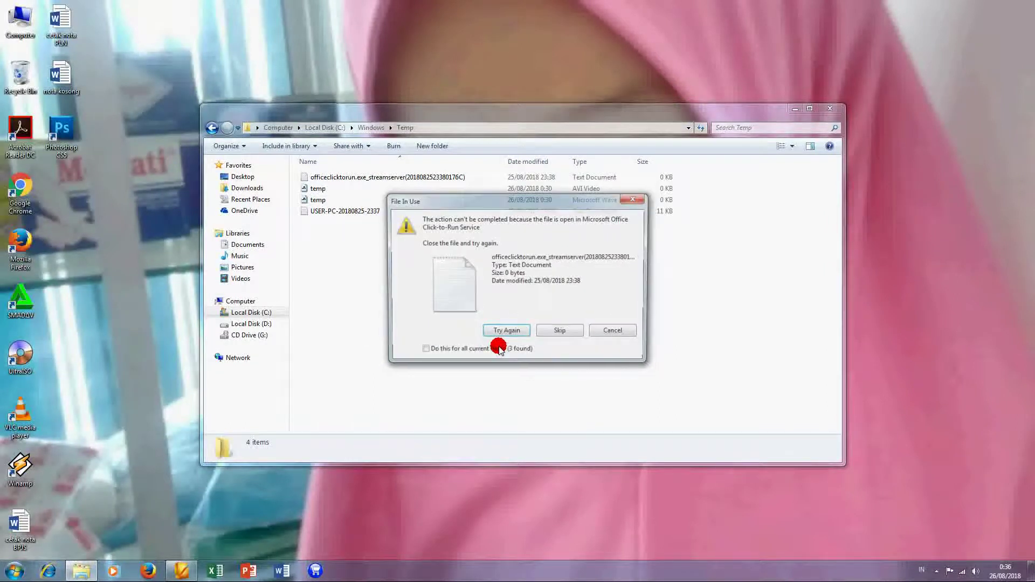
click(589, 330)
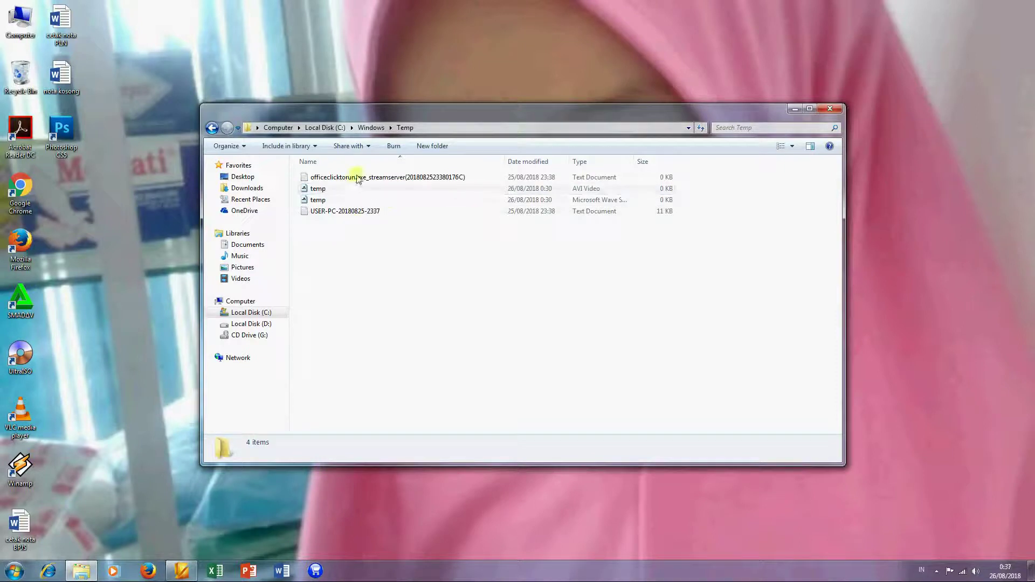
Close the C:\Windows\Temp folder window and refresh the desktop twice.
click(527, 254)
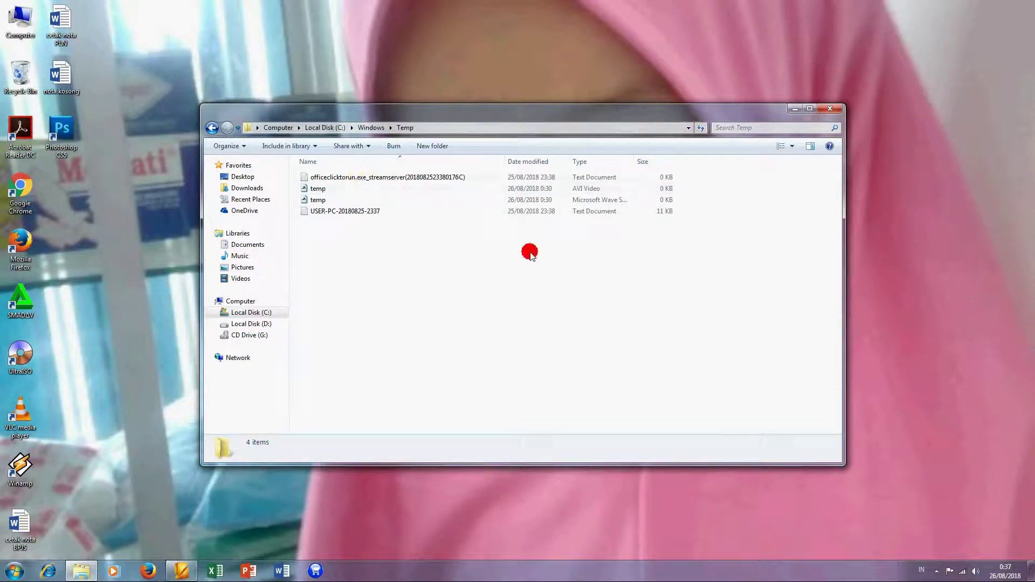
click(803, 111)
right_click(424, 157)
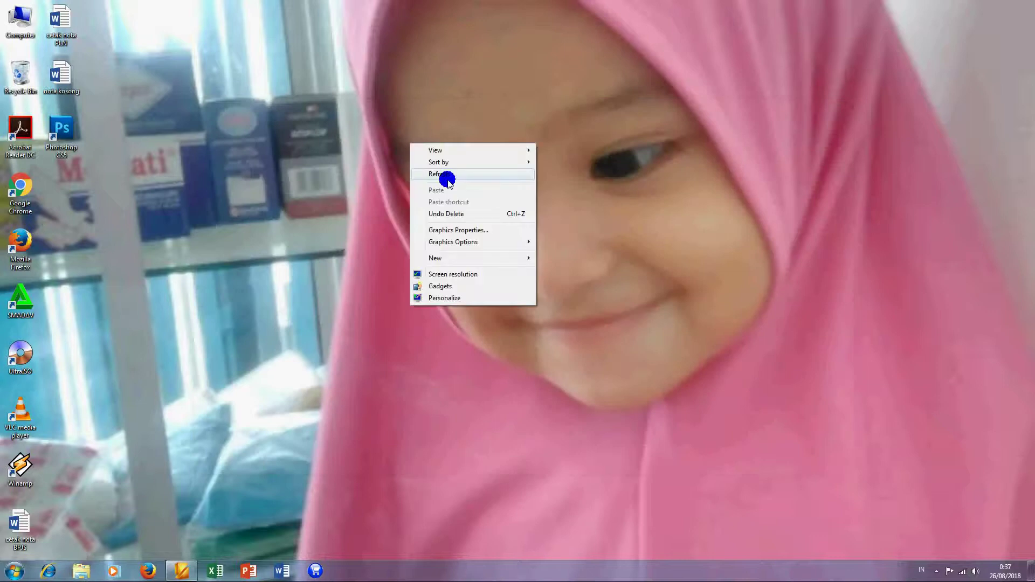
click(421, 173)
right_click(361, 145)
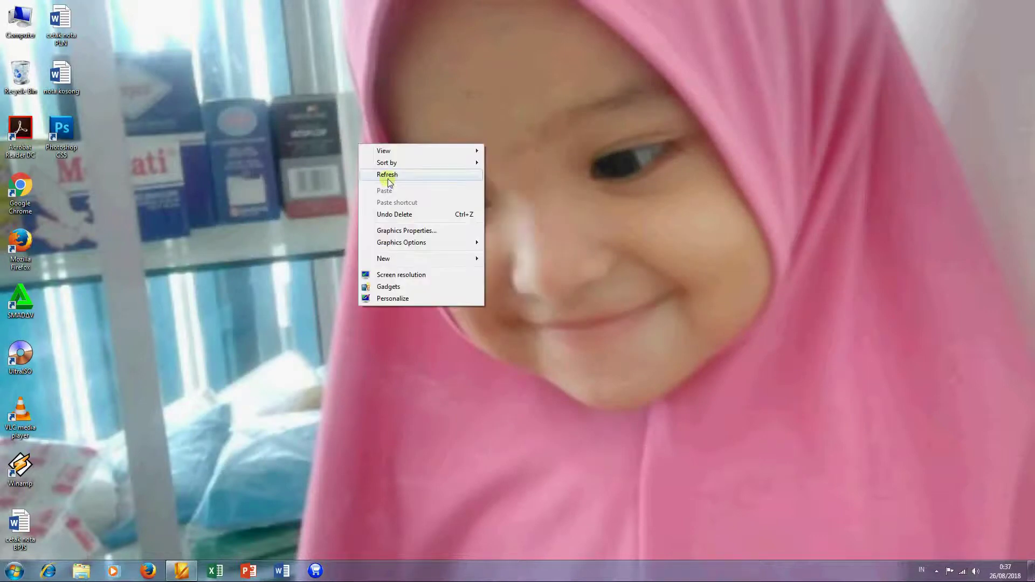
click(391, 175)
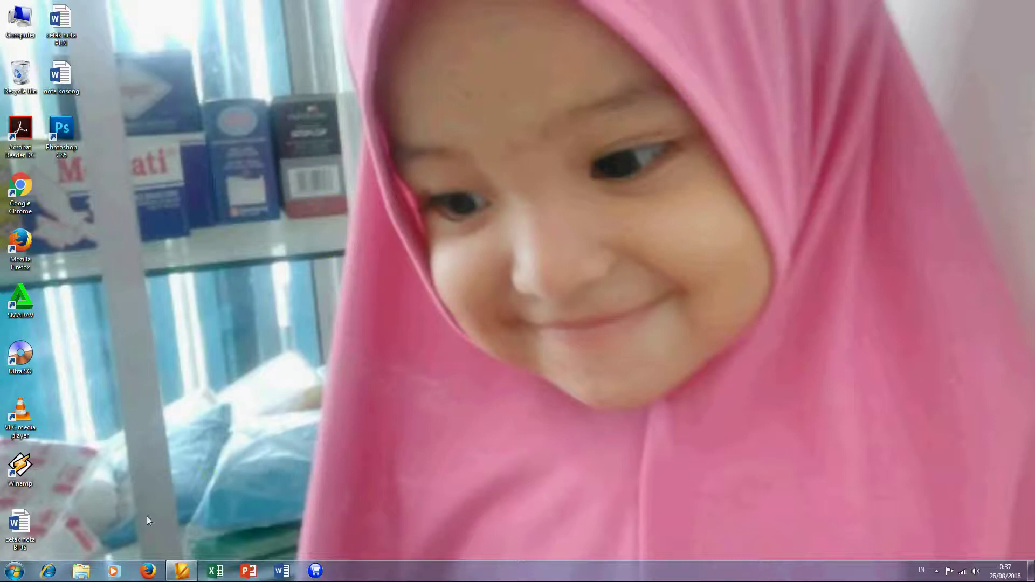
Browse drives C: and D: and check the free space of Local Disk (C:) in the Computer overview.
click(81, 571)
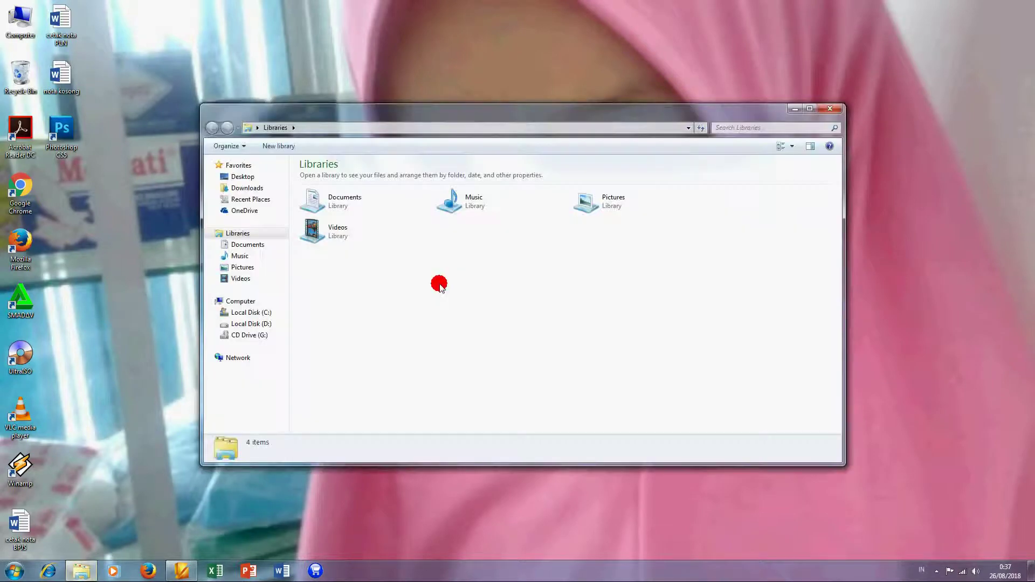
click(266, 313)
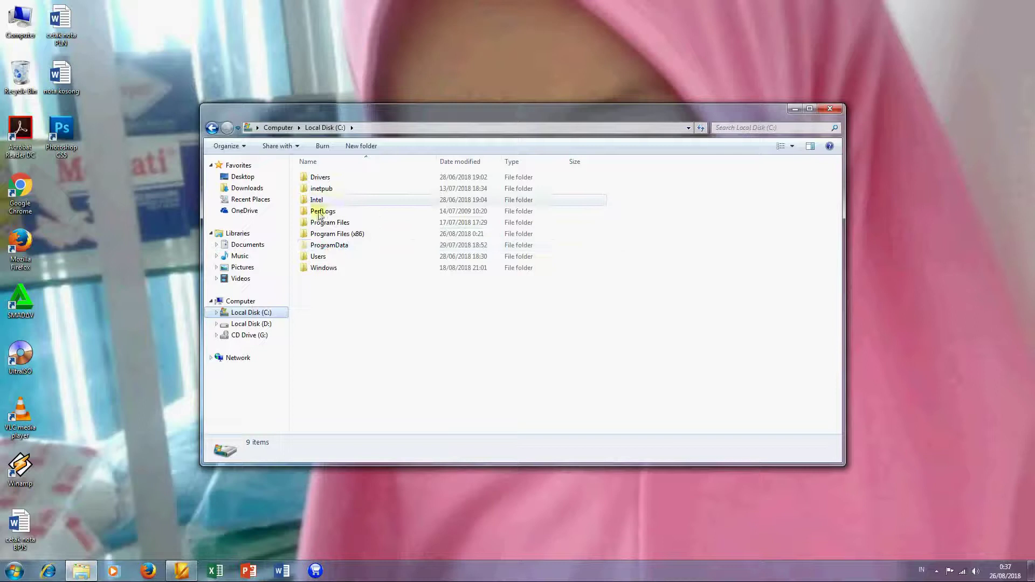
click(247, 322)
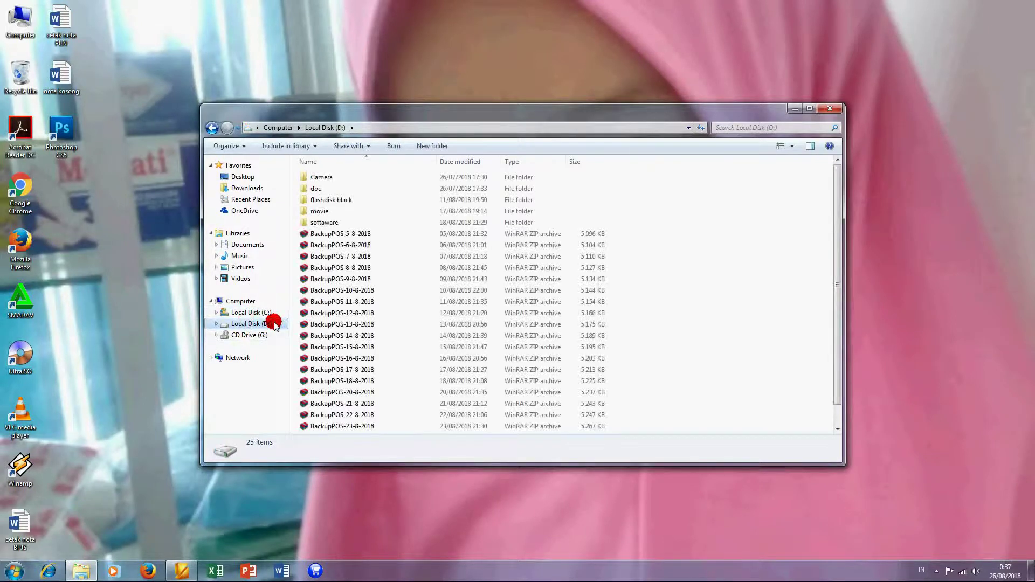
click(264, 312)
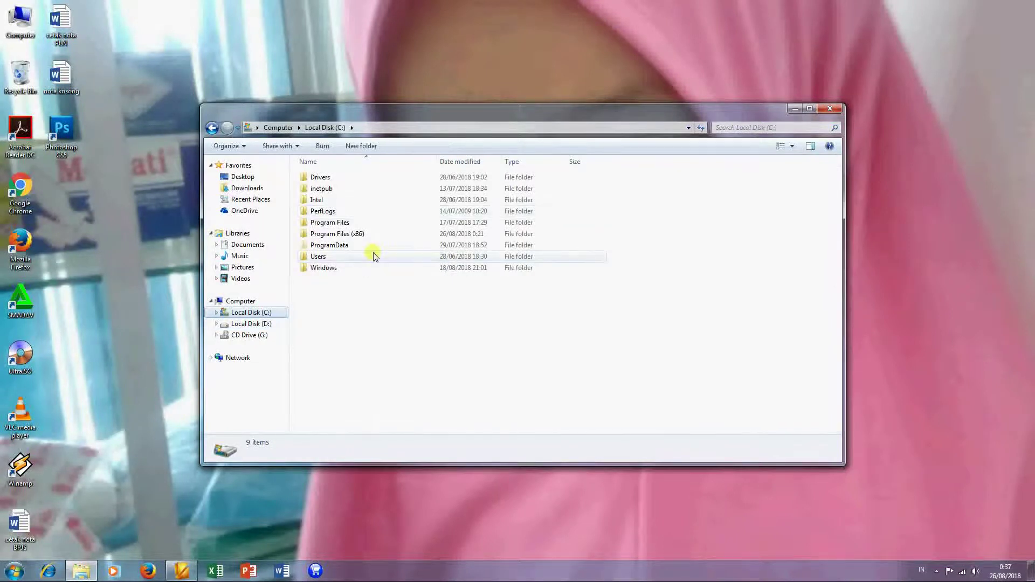
click(339, 273)
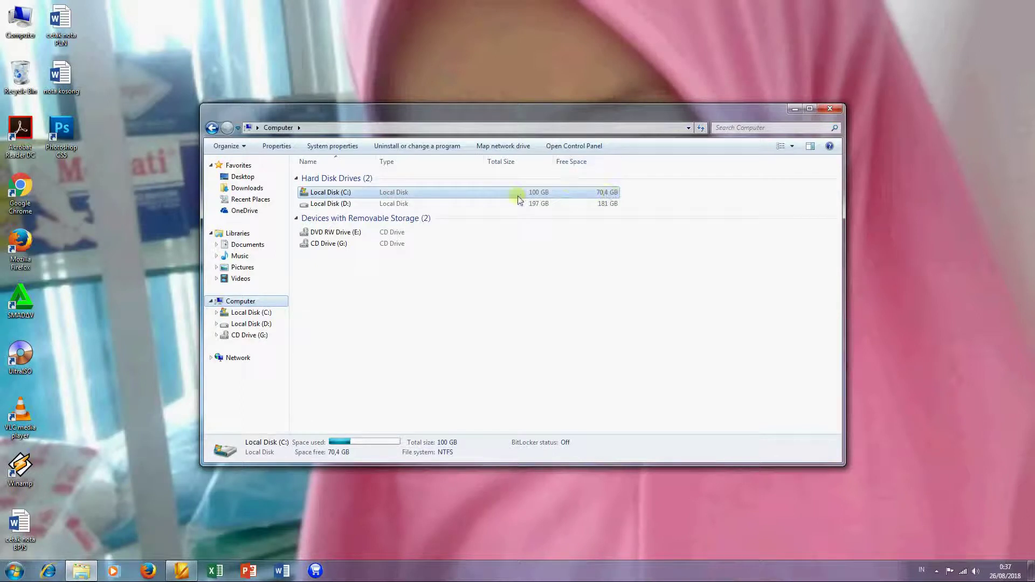
Open the Recycle Bin to examine the deleted items, and close its window.
click(397, 83)
click(59, 82)
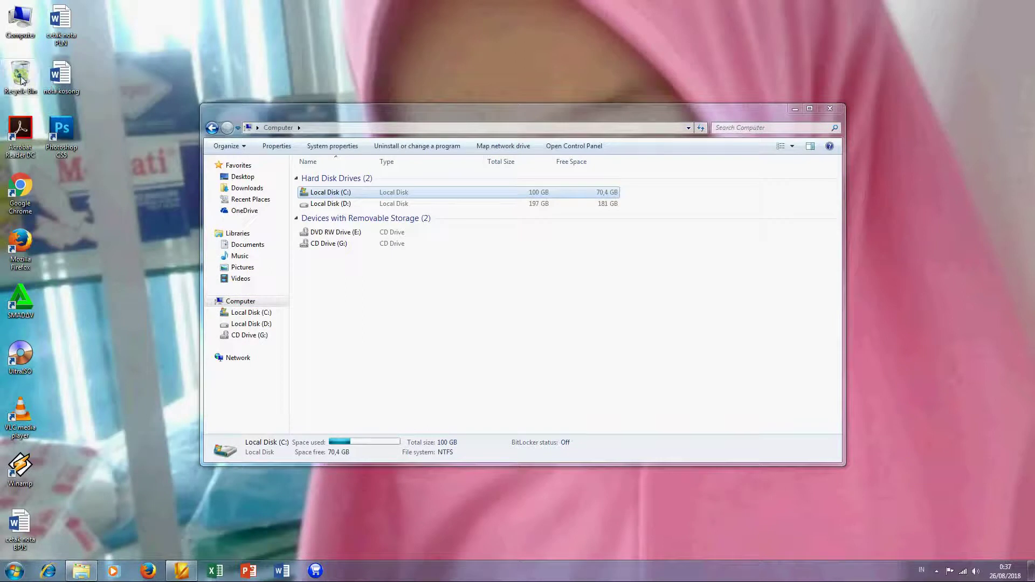
click(90, 92)
key(super+e)
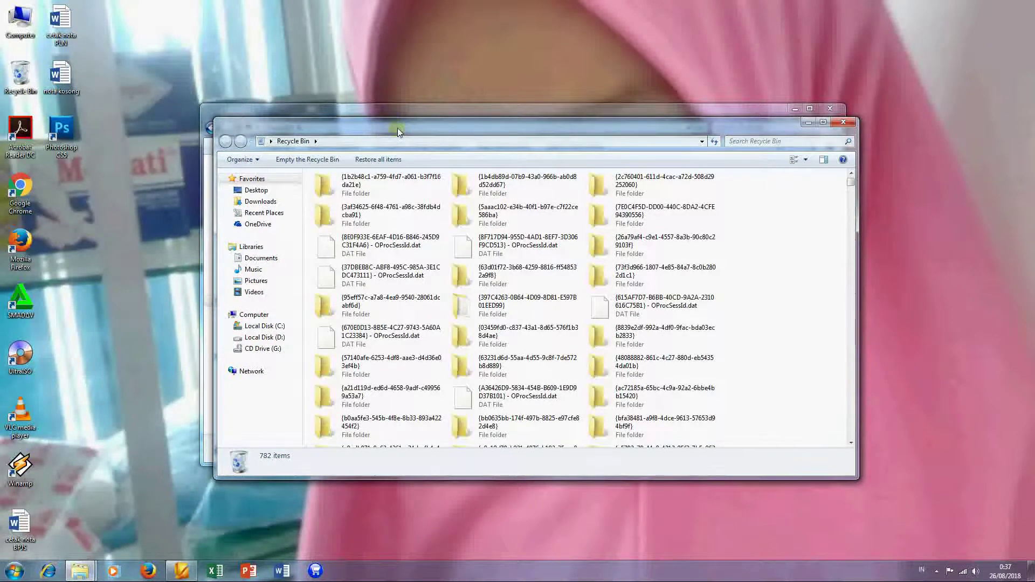
drag(404, 128, 505, 64)
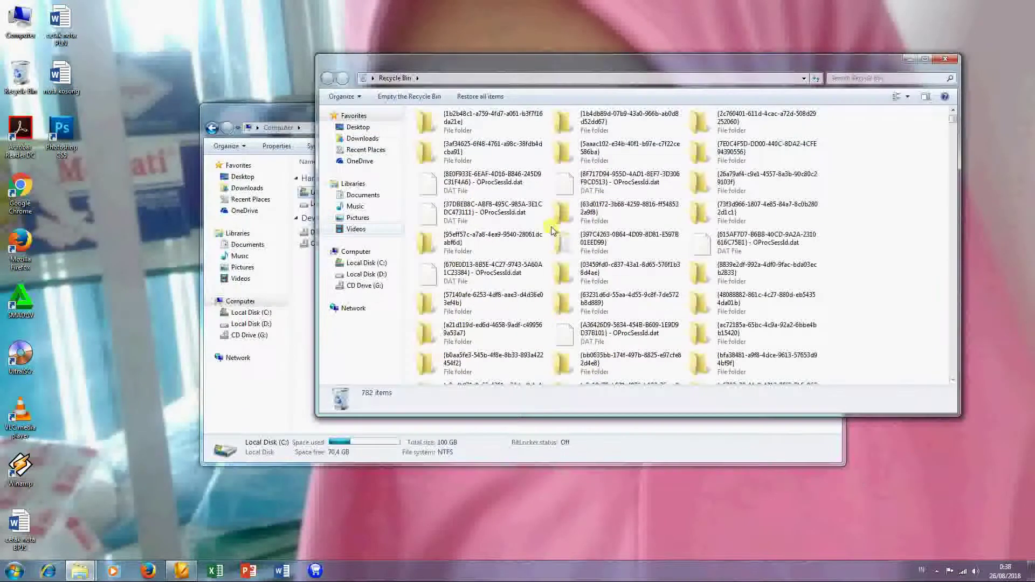
click(935, 66)
Empty the Recycle Bin, permanently deleting all of its items.
right_click(19, 68)
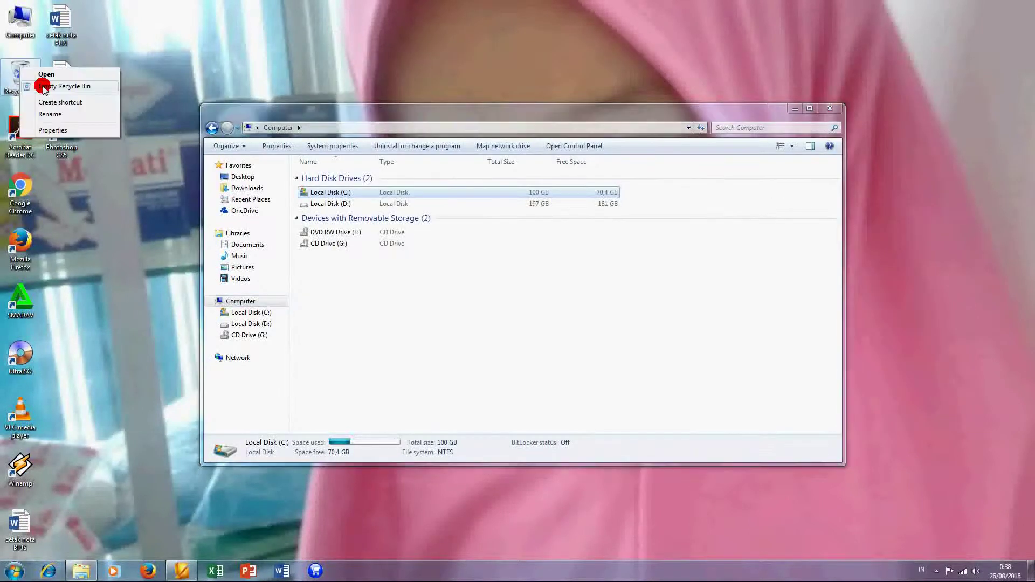
click(43, 86)
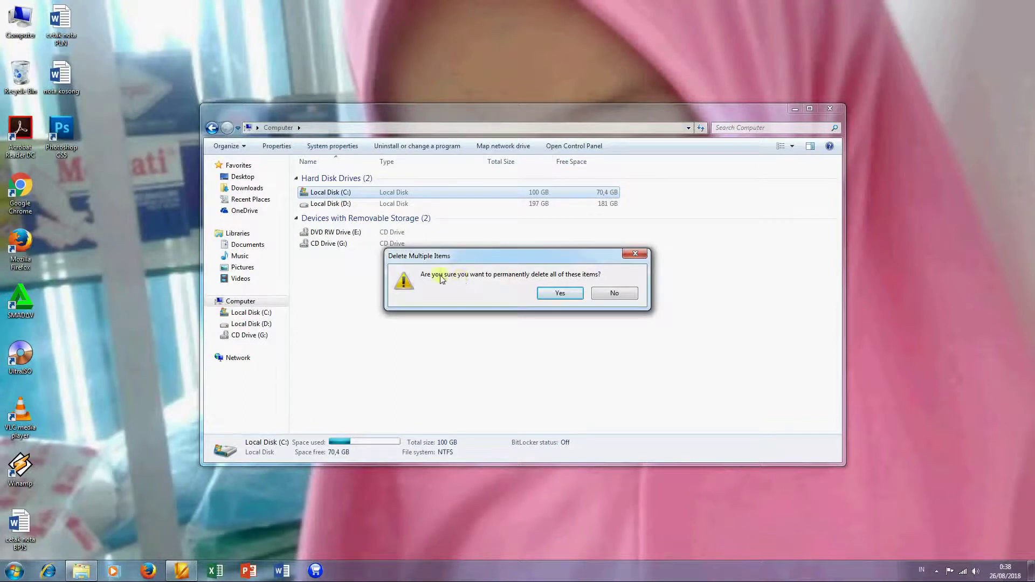
click(561, 293)
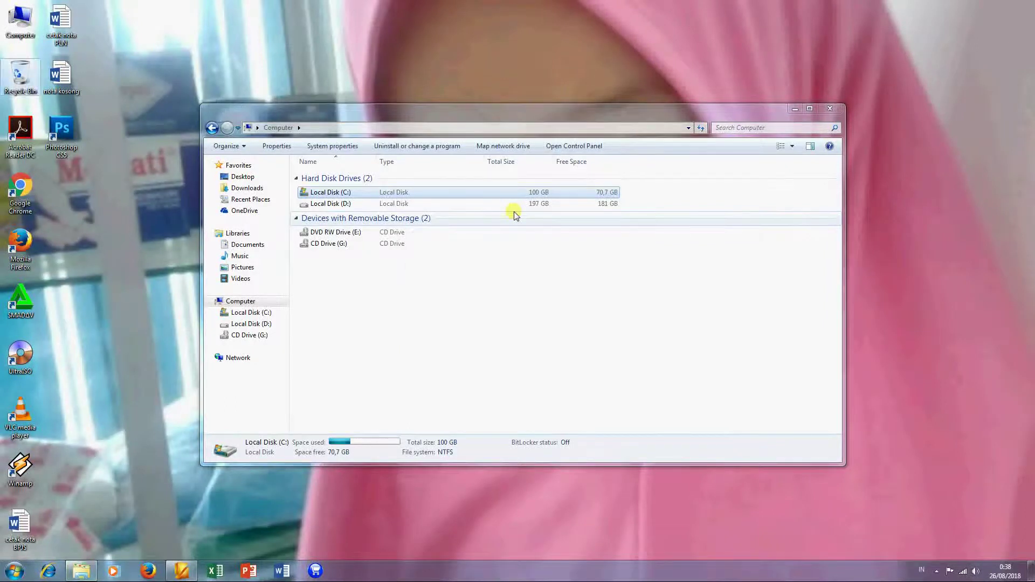
Check the contents of the emptied Recycle Bin and the free space of Local Disk (C:).
click(192, 90)
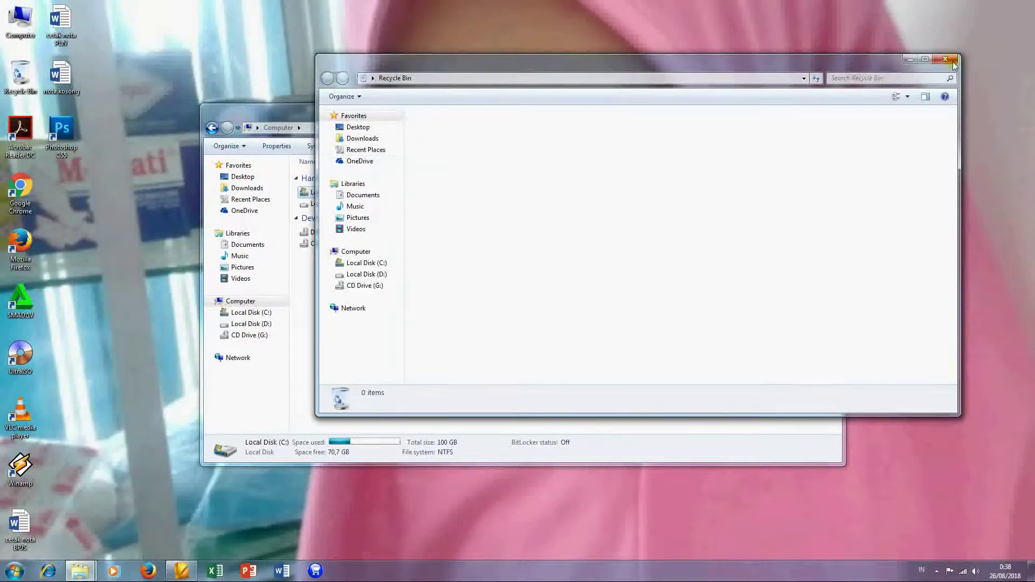
click(946, 59)
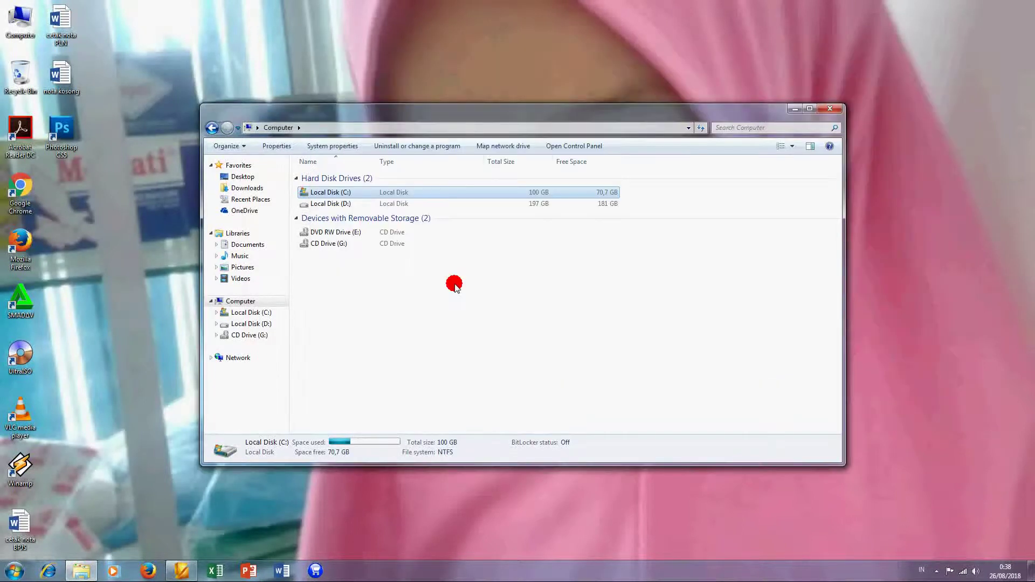
click(455, 284)
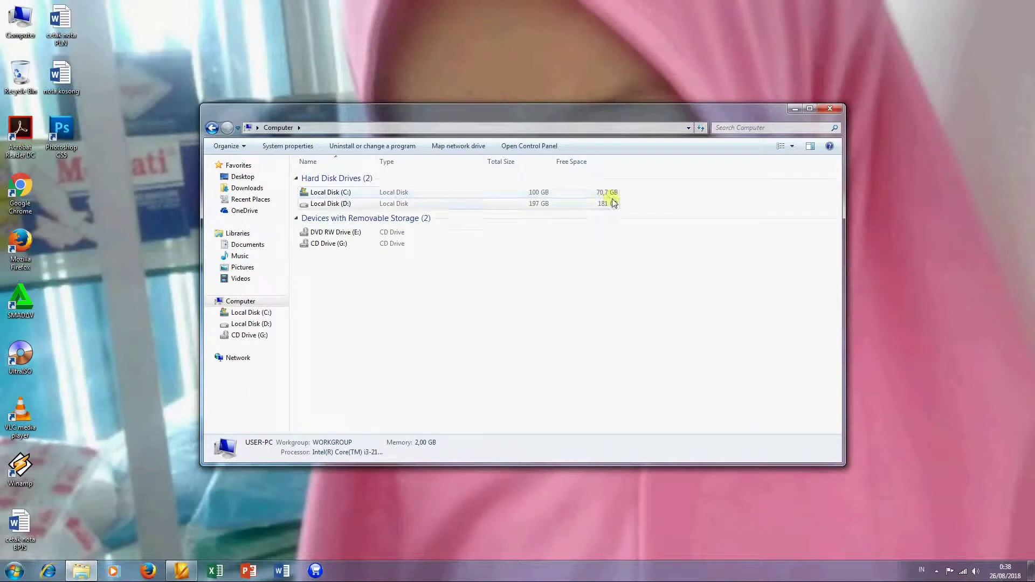
Close the Computer window and refresh the desktop.
click(825, 114)
right_click(365, 156)
click(390, 186)
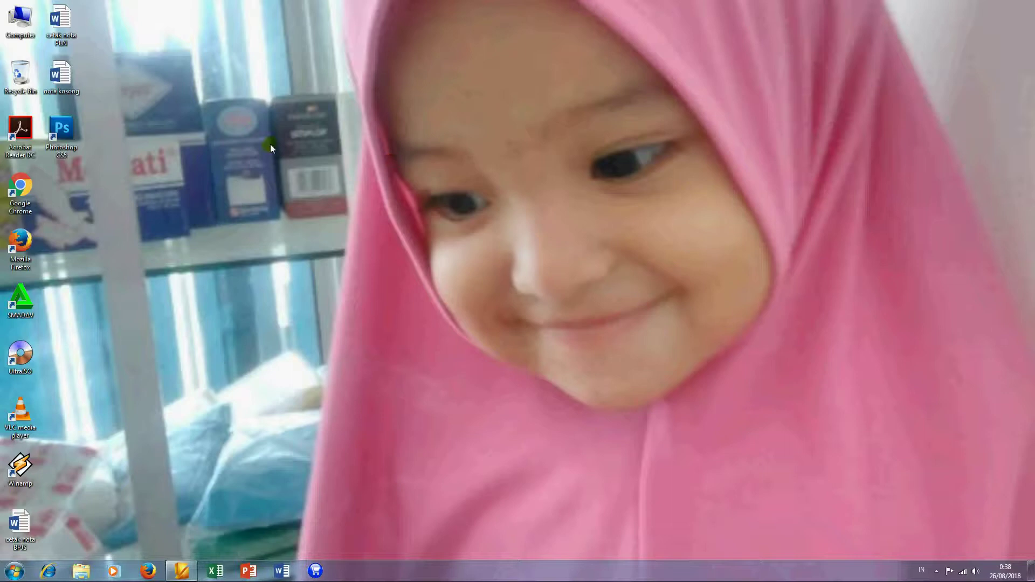
Open C:\Users\User\AppData\Local\Temp in a Windows Explorer window to check which temporary files it still contains.
click(85, 570)
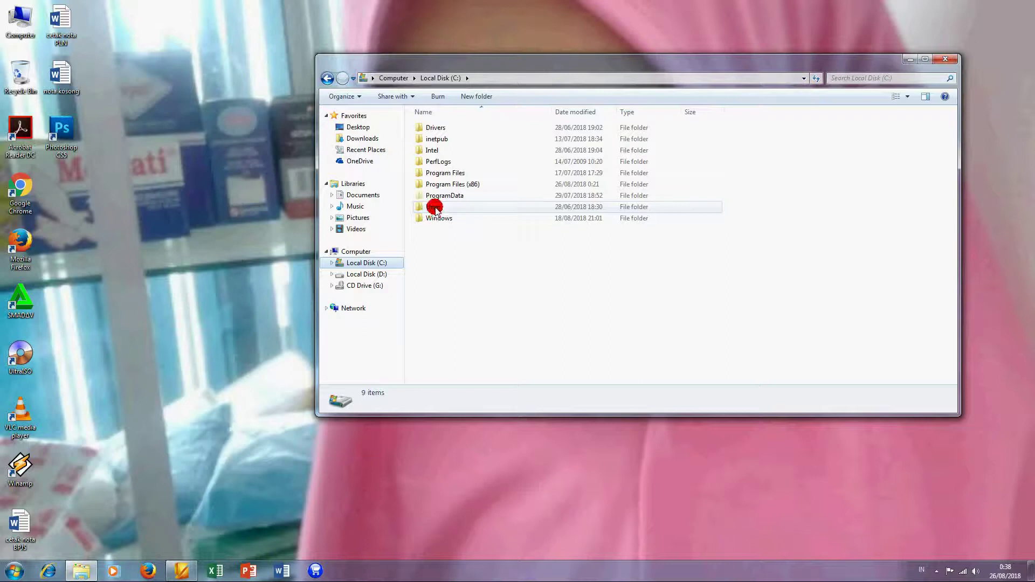
double_click(434, 208)
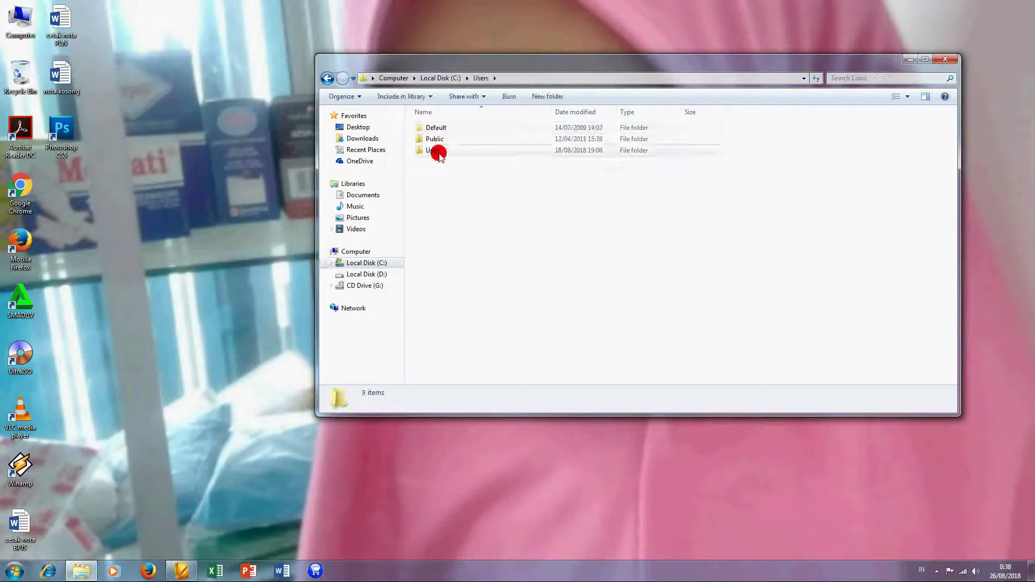
double_click(437, 151)
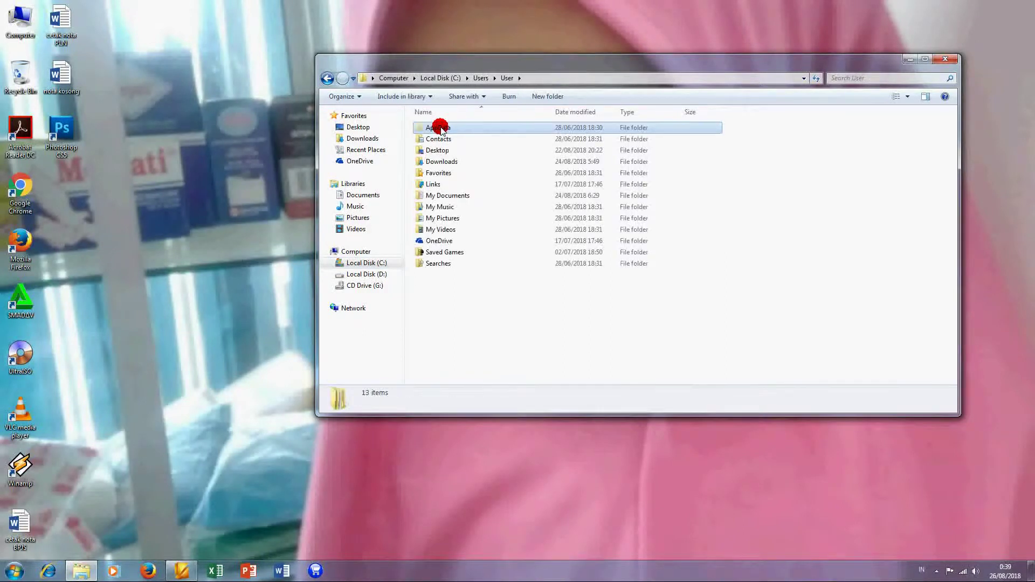
double_click(441, 128)
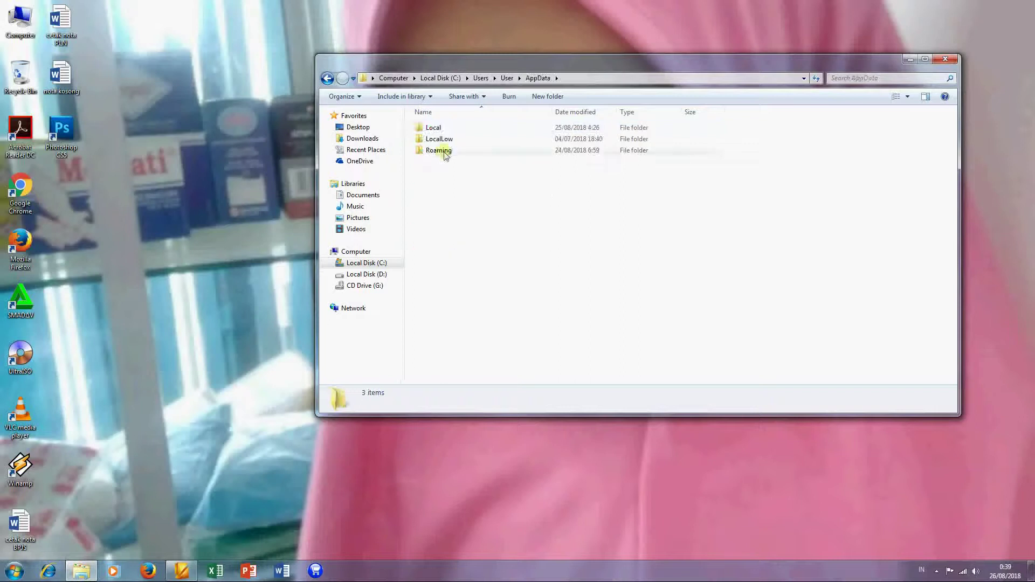
double_click(437, 131)
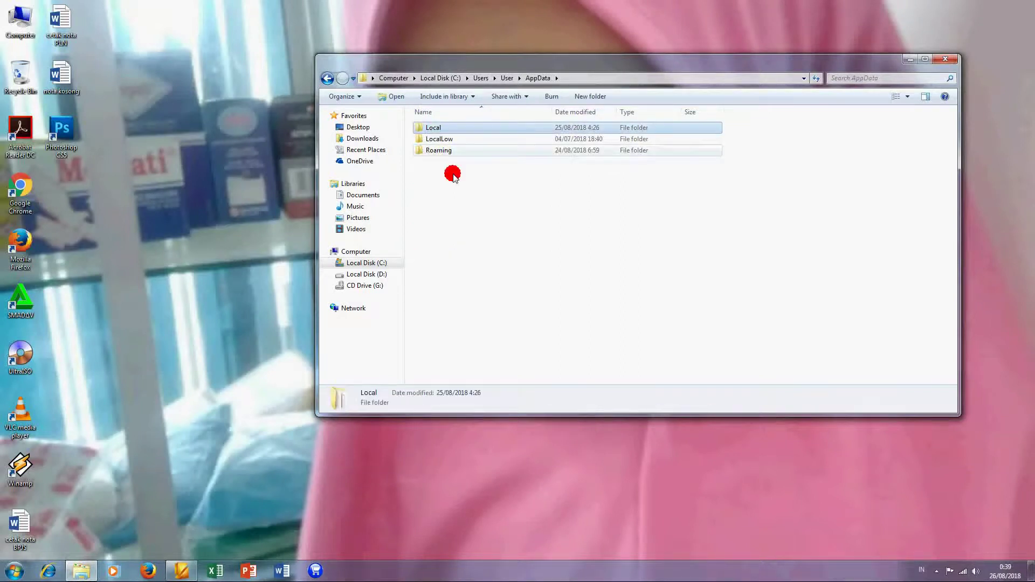
double_click(449, 251)
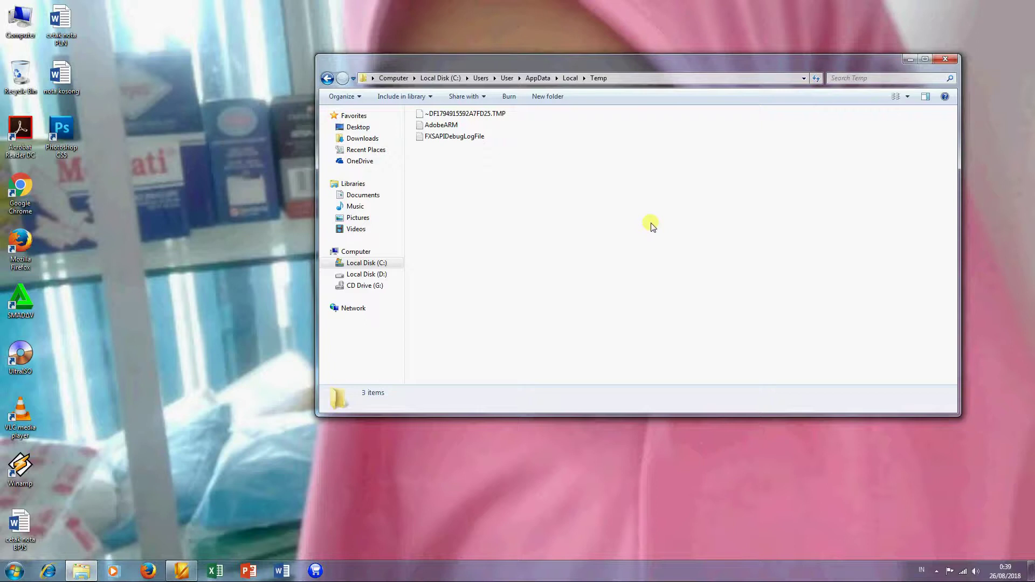
drag(500, 63, 438, 65)
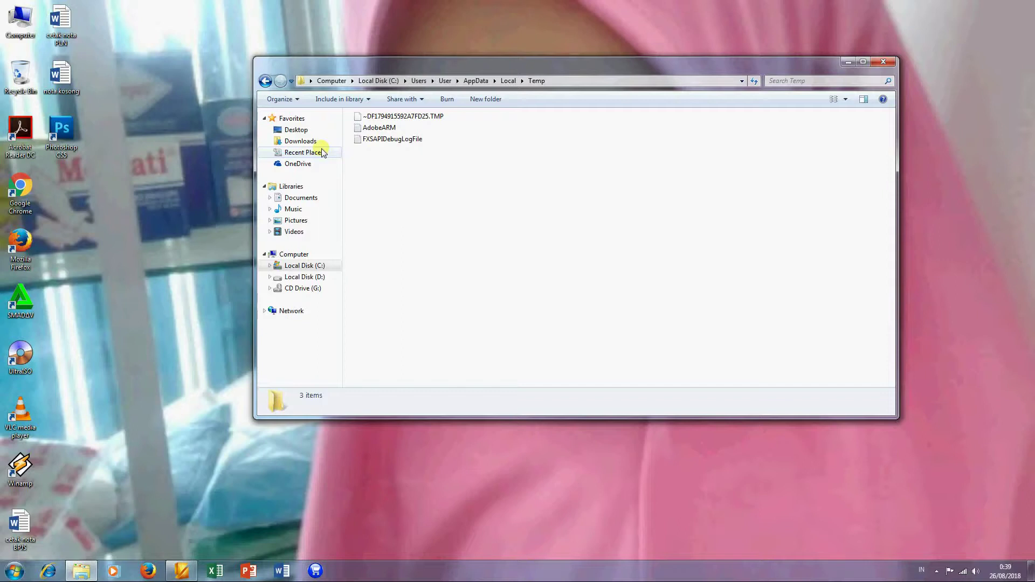
click(466, 189)
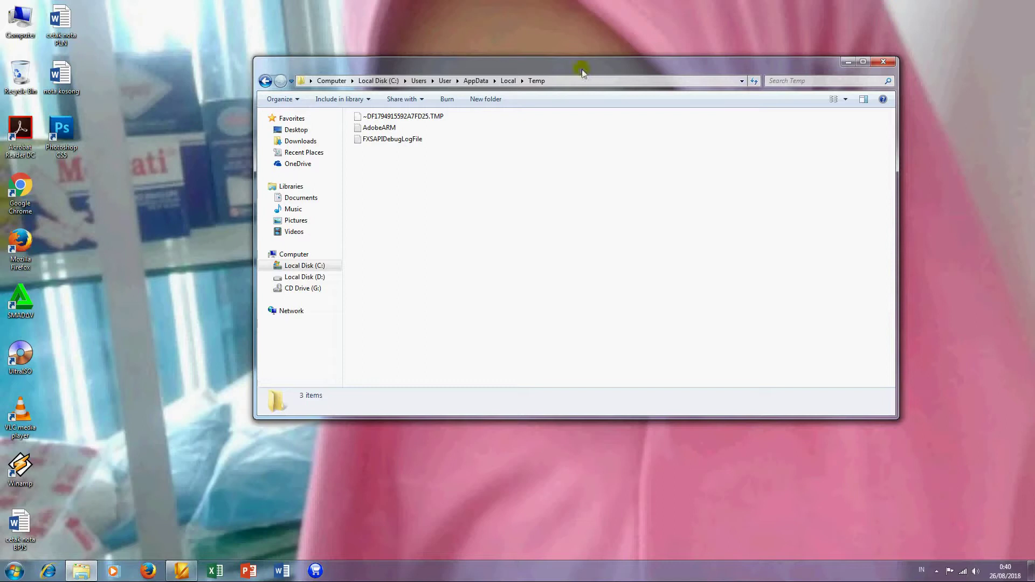
drag(586, 63, 532, 60)
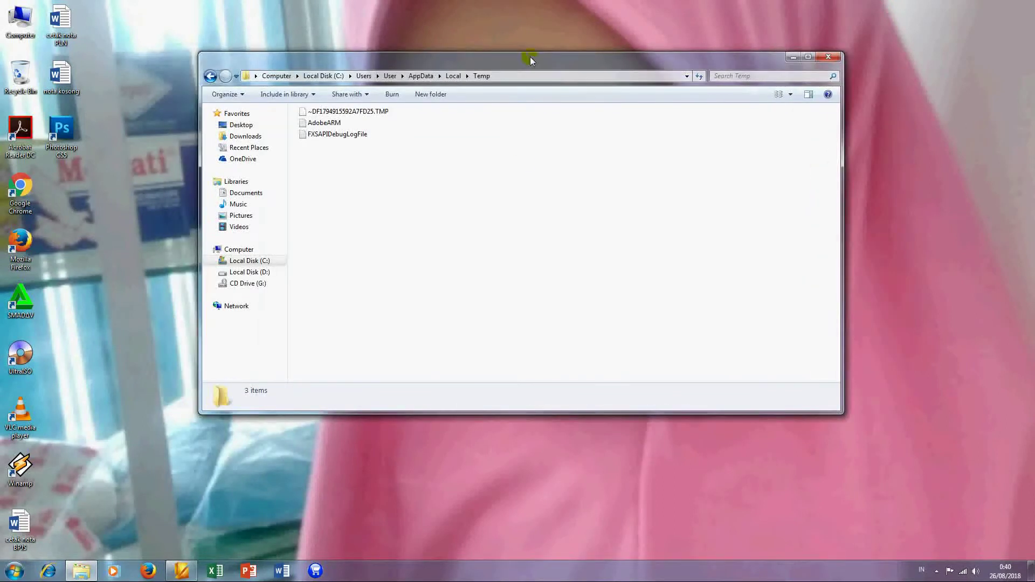